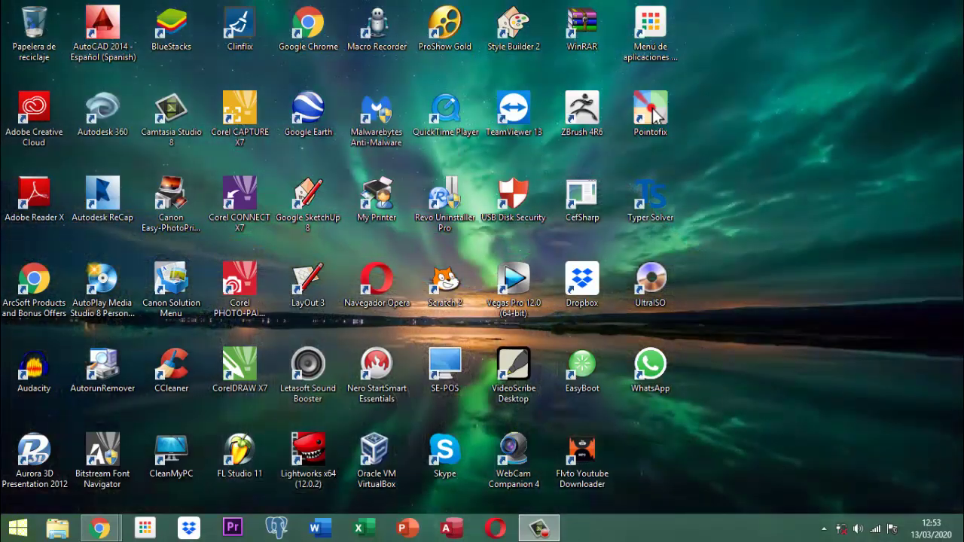
# - Open the Vet Project database from D:\documentos 2019\vet project II in File Explorer
pyautogui.click(51, 530)
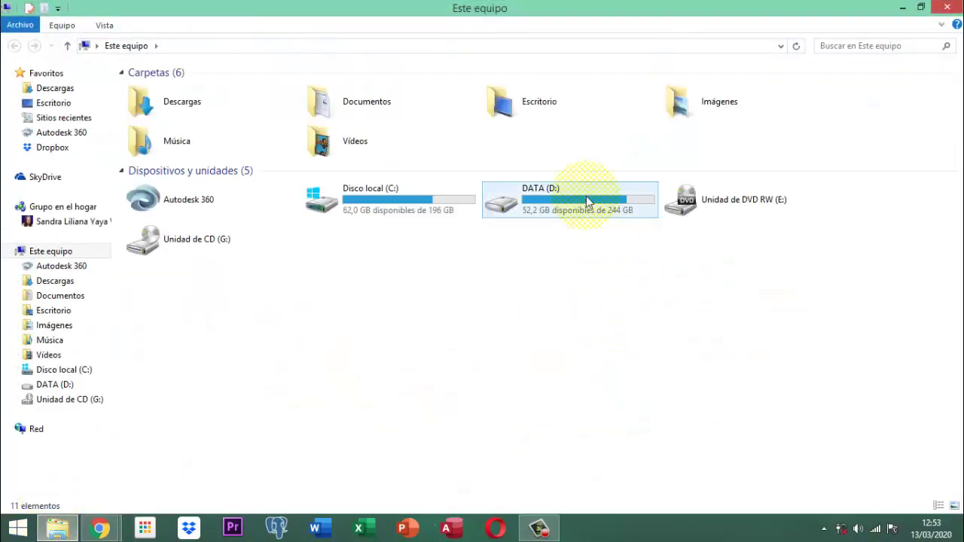
pyautogui.click(587, 198)
pyautogui.doubleClick(587, 198)
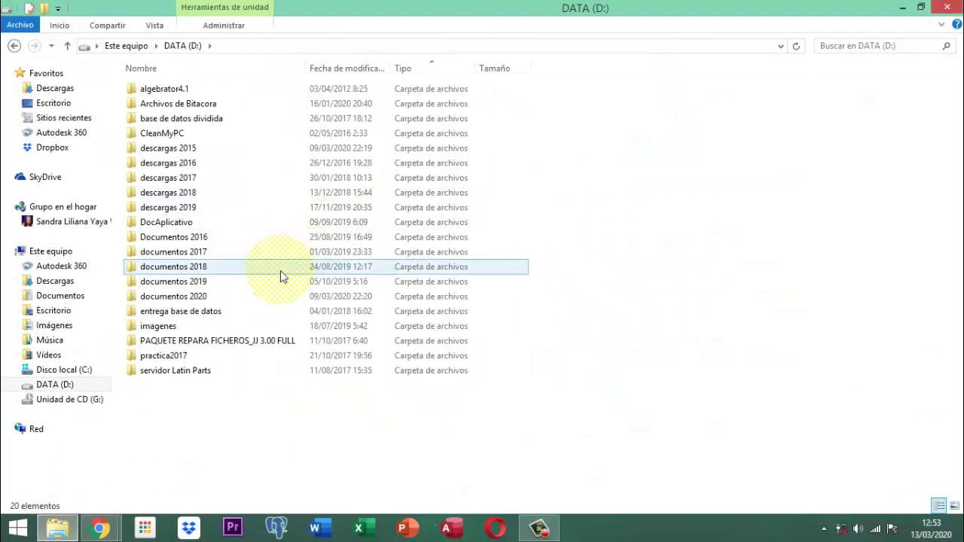
pyautogui.doubleClick(217, 288)
pyautogui.click(176, 150)
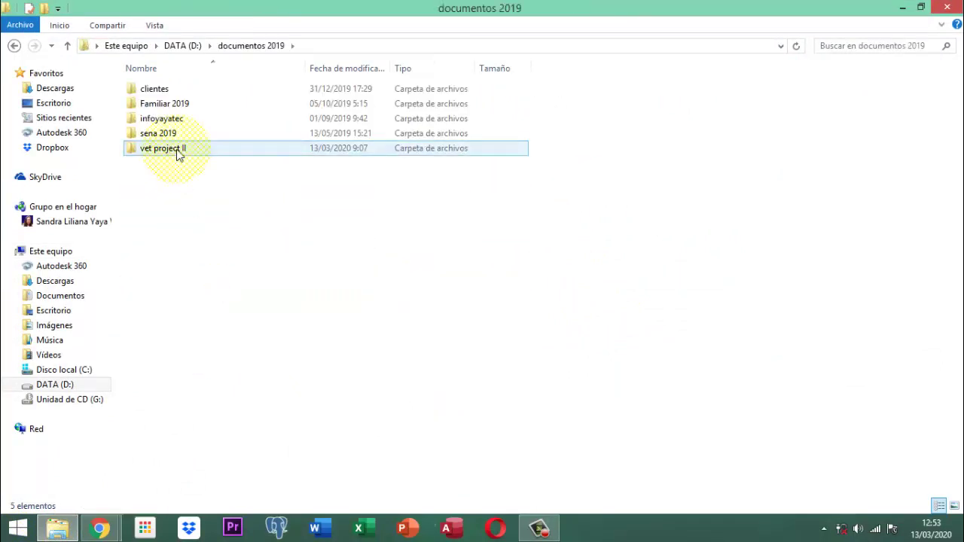
pyautogui.doubleClick(176, 151)
pyautogui.click(180, 299)
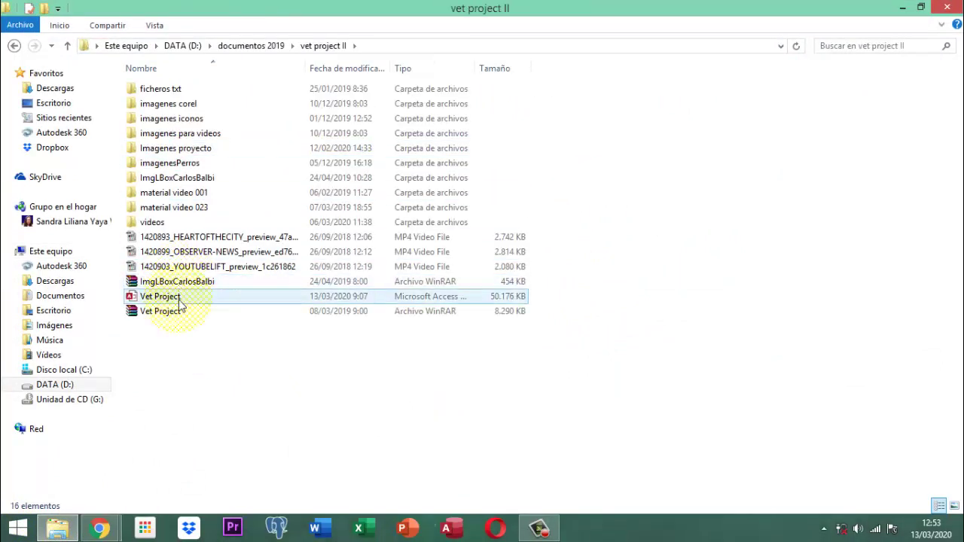
pyautogui.doubleClick(180, 302)
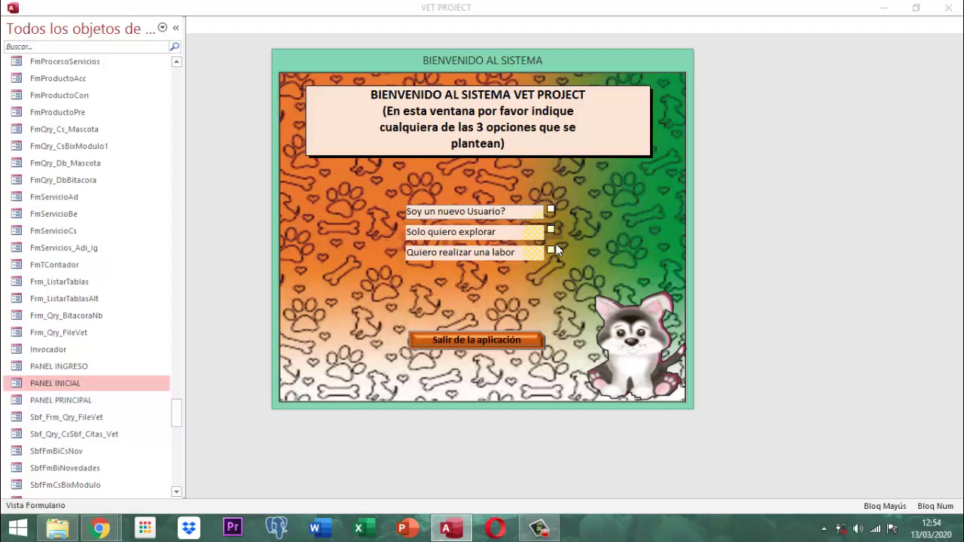
# - Tick 'Quiero realizar una labor' on the welcome form to reach the user login panel
pyautogui.click(553, 248)
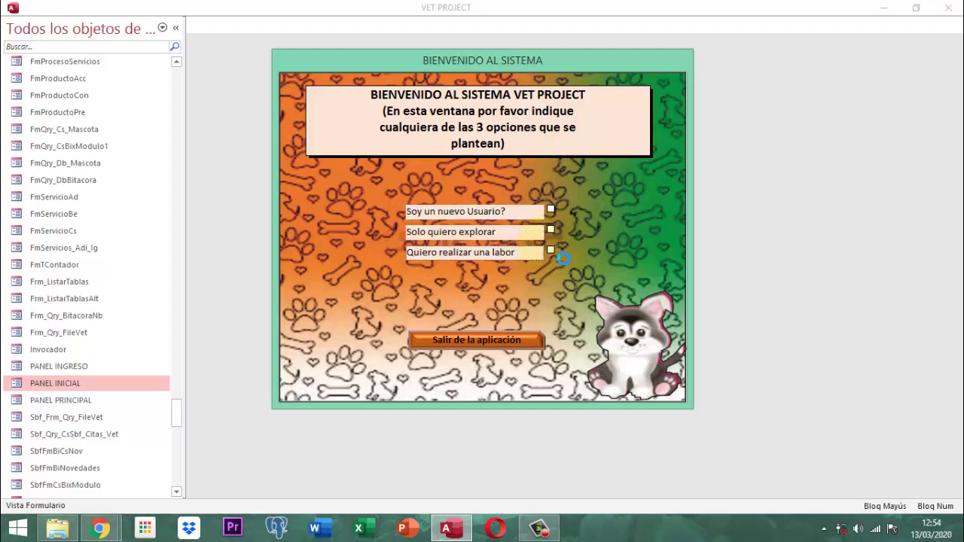
pyautogui.scroll(-2, 319, 248)
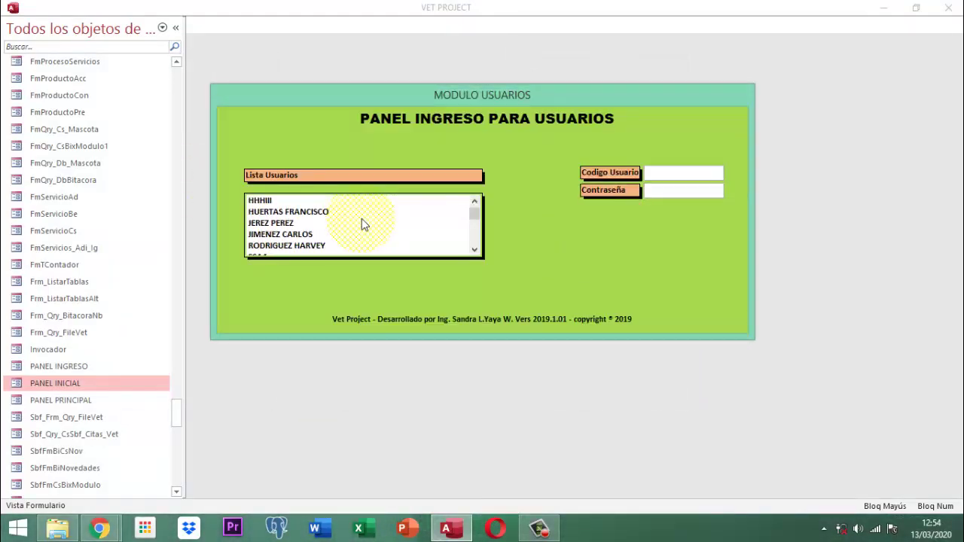
# - Log in as a user from Lista Usuarios with their password and open USUARIOS
pyautogui.click(304, 235)
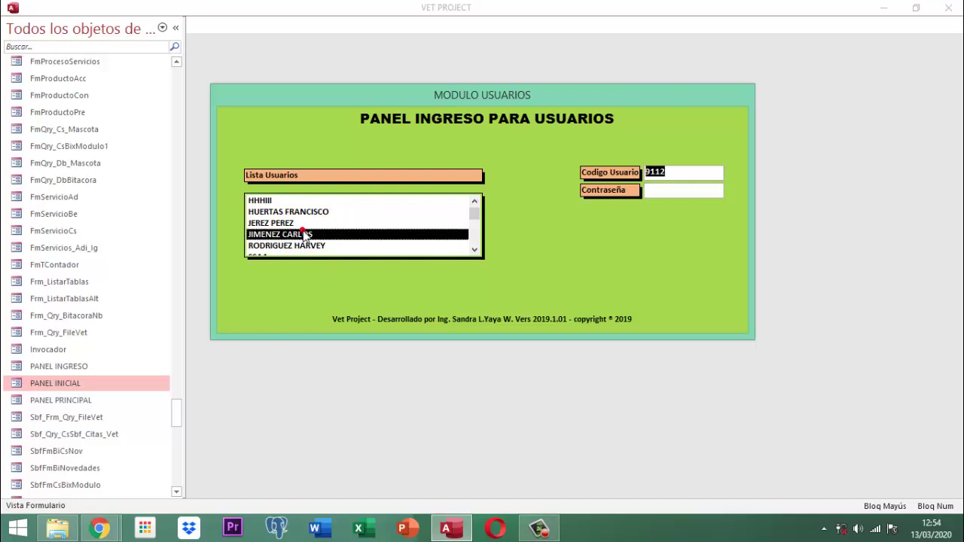
pyautogui.press('Tab')
pyautogui.write('***')
pyautogui.press('Return')
pyautogui.press('Return')
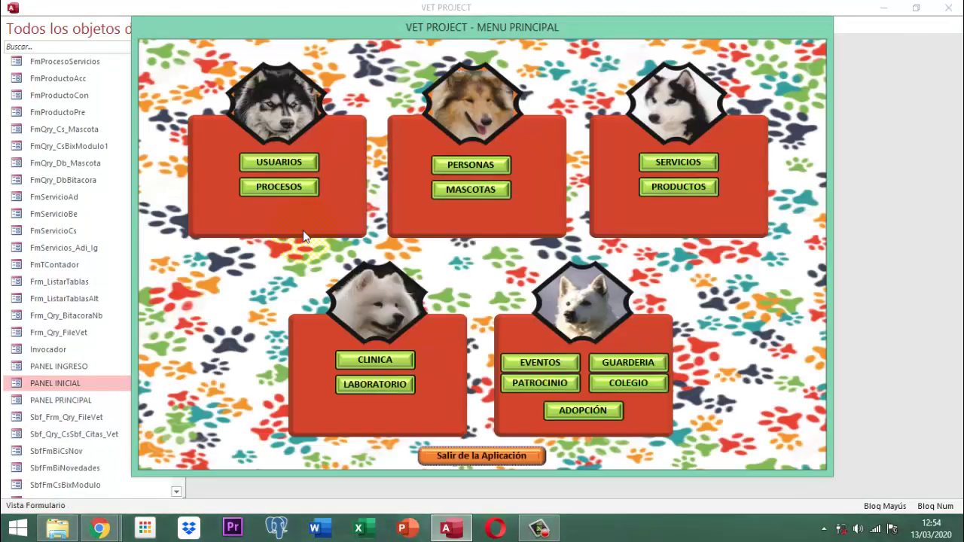
pyautogui.click(290, 164)
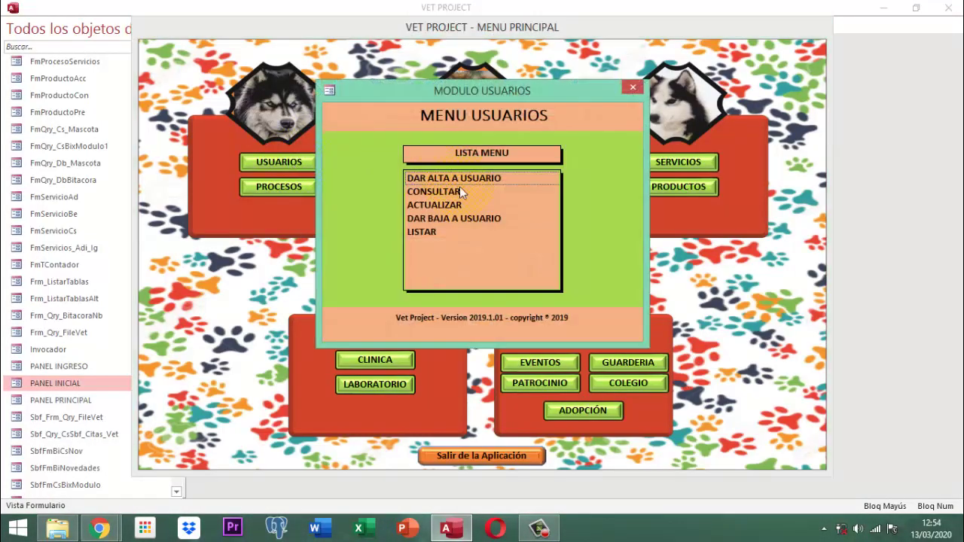
# - Choose CONSULTAR and open the chosen user's task log from CONSULTAR ACCESO USUARIO
pyautogui.click(460, 192)
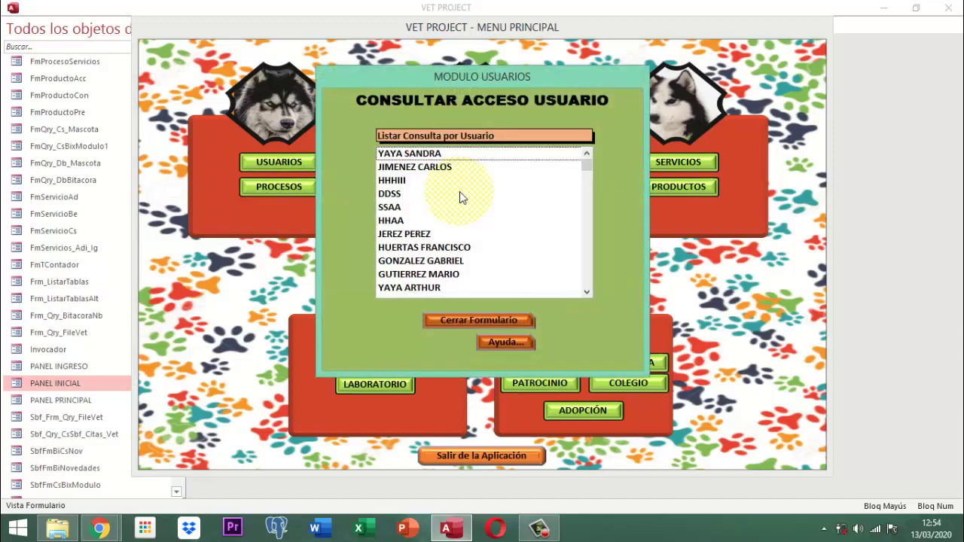
pyautogui.doubleClick(441, 166)
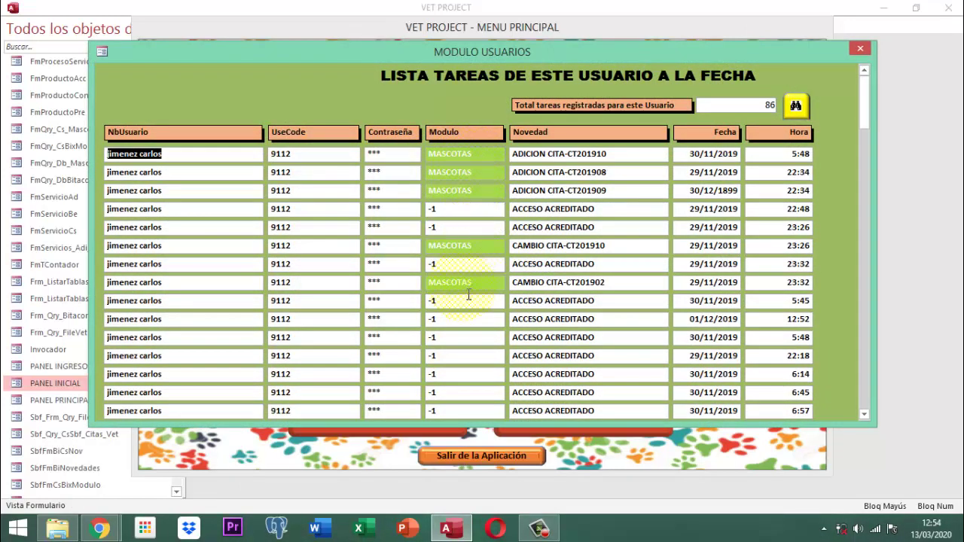
# - Scroll the LISTA TAREAS log down to its last of 86 entries, then close it
pyautogui.scroll(-1, 465, 260)
pyautogui.scroll(-10, 465, 260)
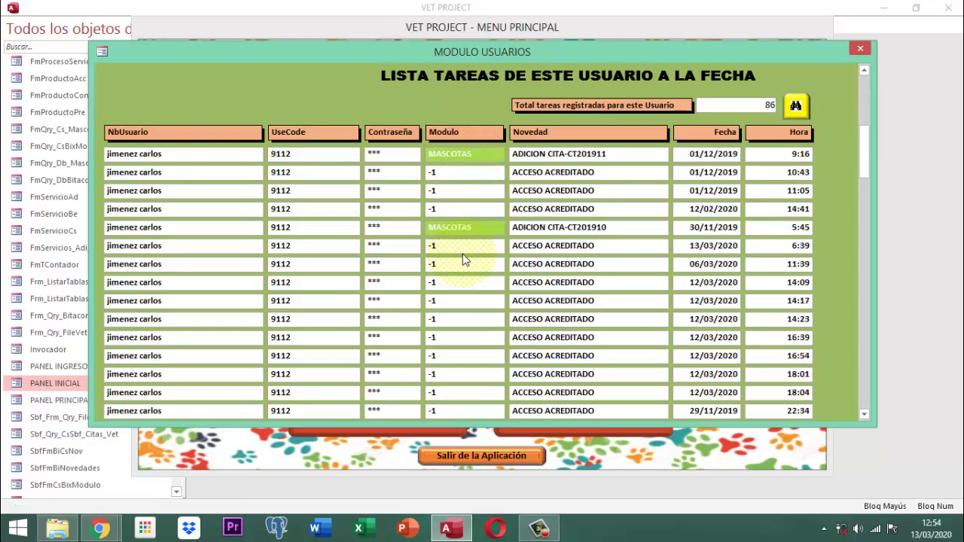
pyautogui.scroll(-6, 465, 262)
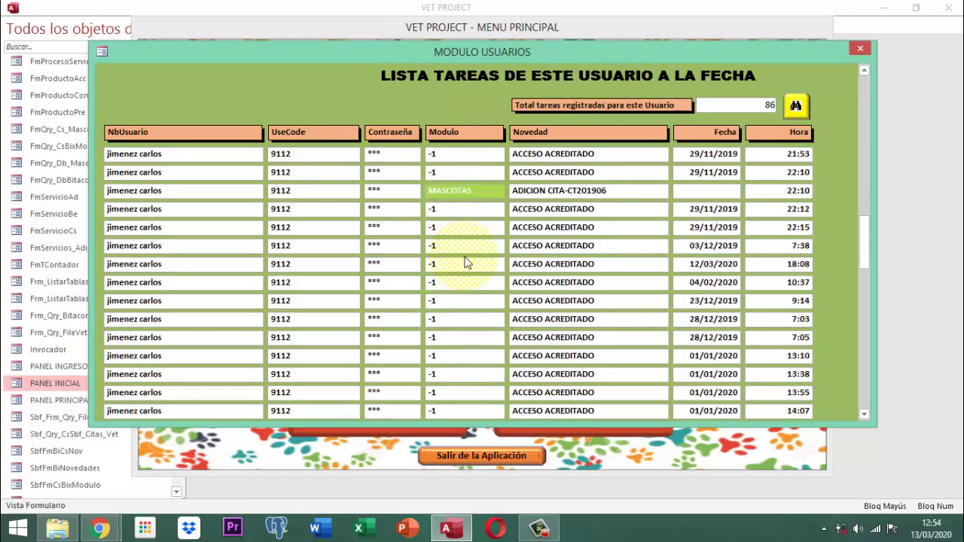
pyautogui.scroll(-8, 464, 262)
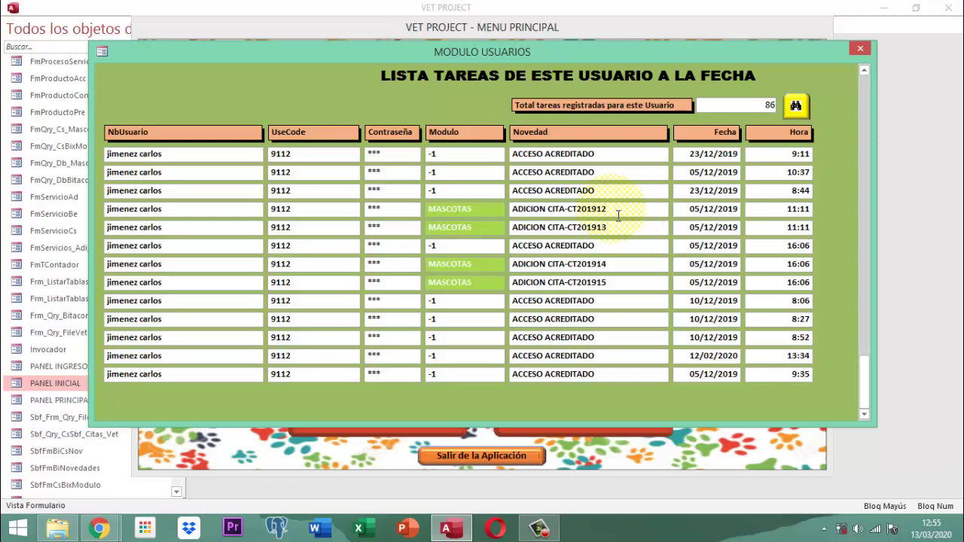
pyautogui.click(861, 49)
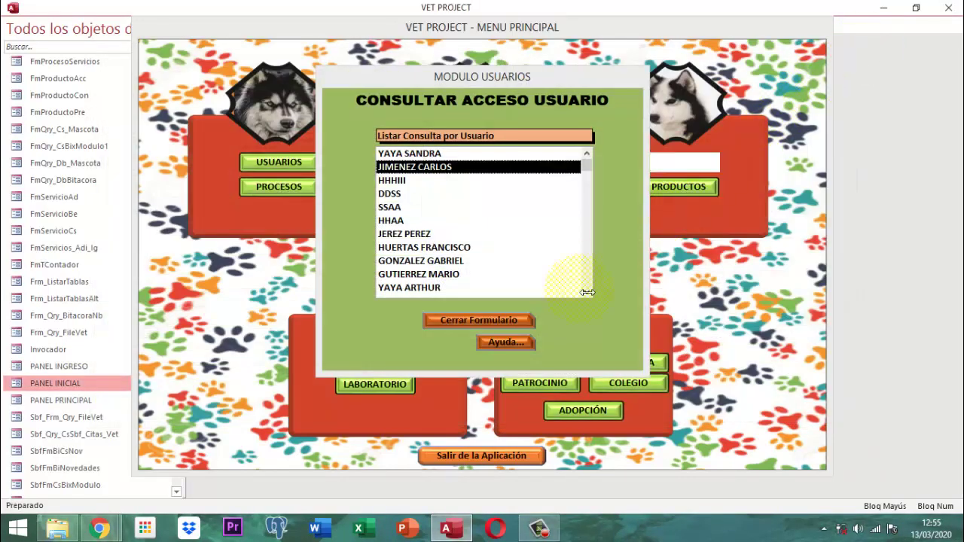
# - Close the user forms, then activate the option buttons under PROCESOS with the activation password
pyautogui.click(501, 323)
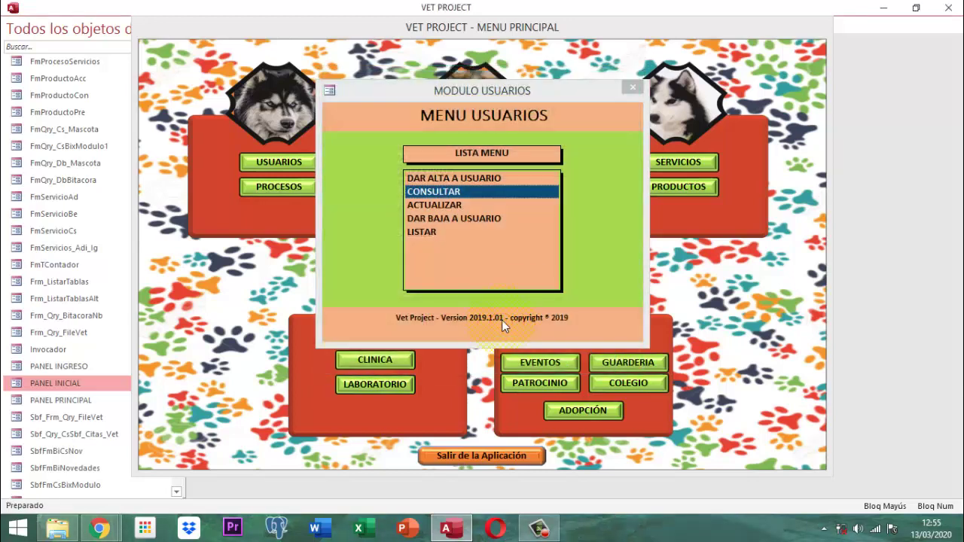
pyautogui.click(634, 88)
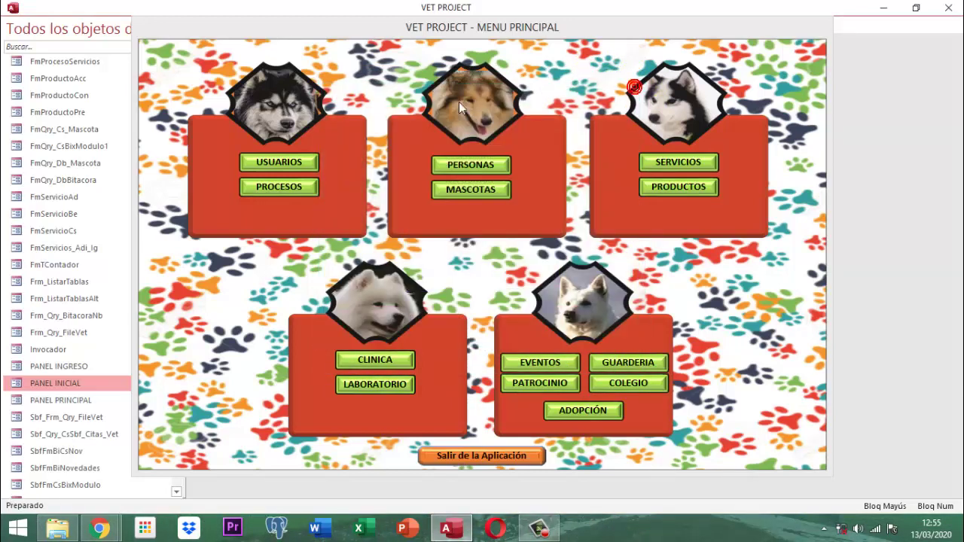
pyautogui.click(265, 188)
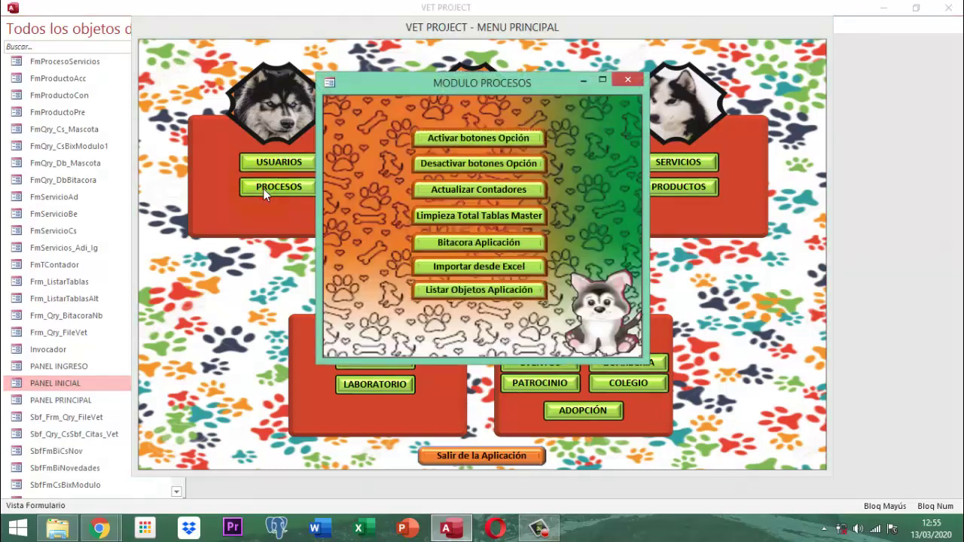
pyautogui.click(436, 143)
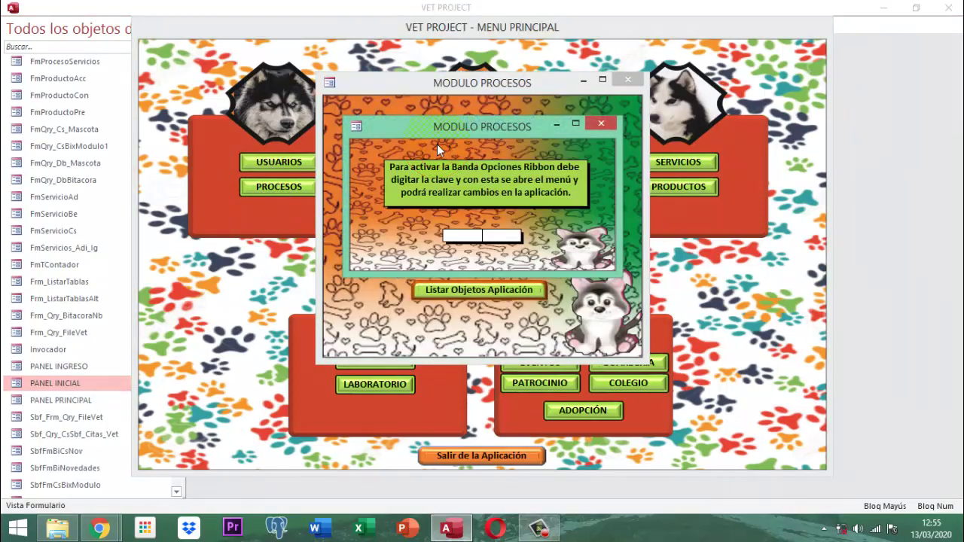
pyautogui.write('*******')
pyautogui.press('Return')
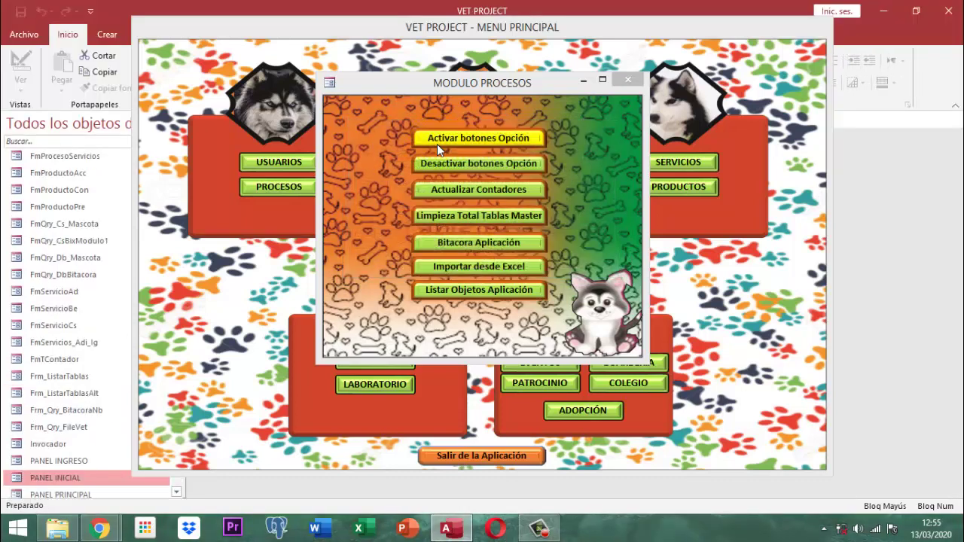
# - Close the MODULO PROCESOS form and the main menu form
pyautogui.click(628, 80)
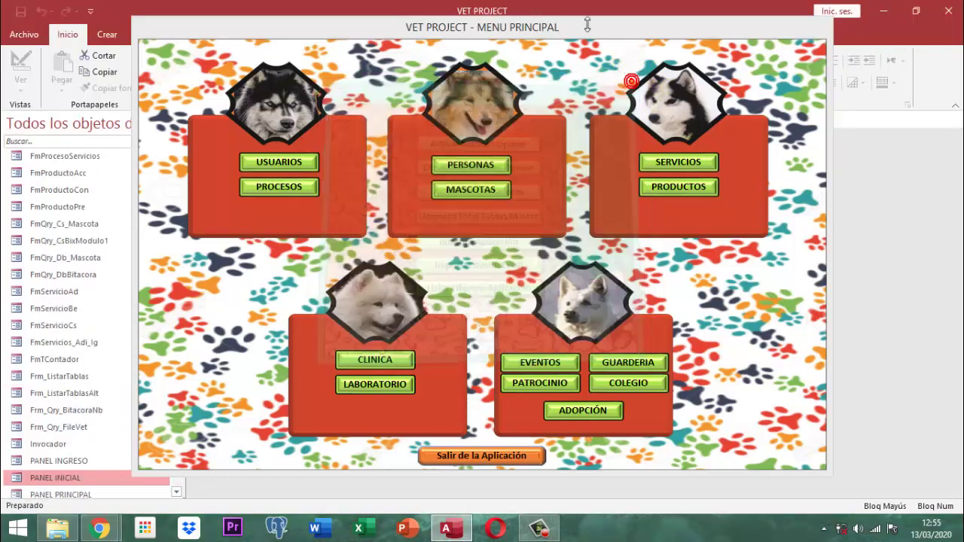
pyautogui.rightClick(541, 28)
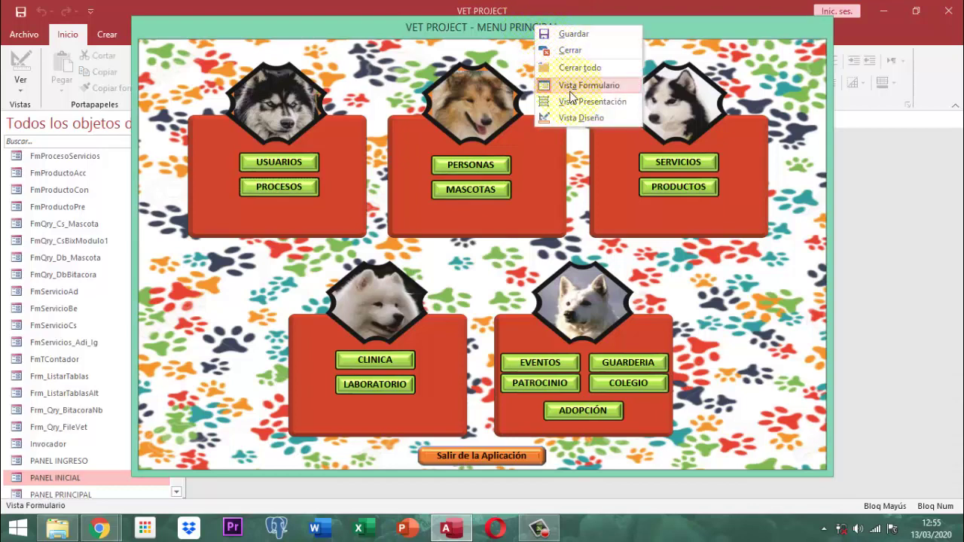
pyautogui.click(576, 53)
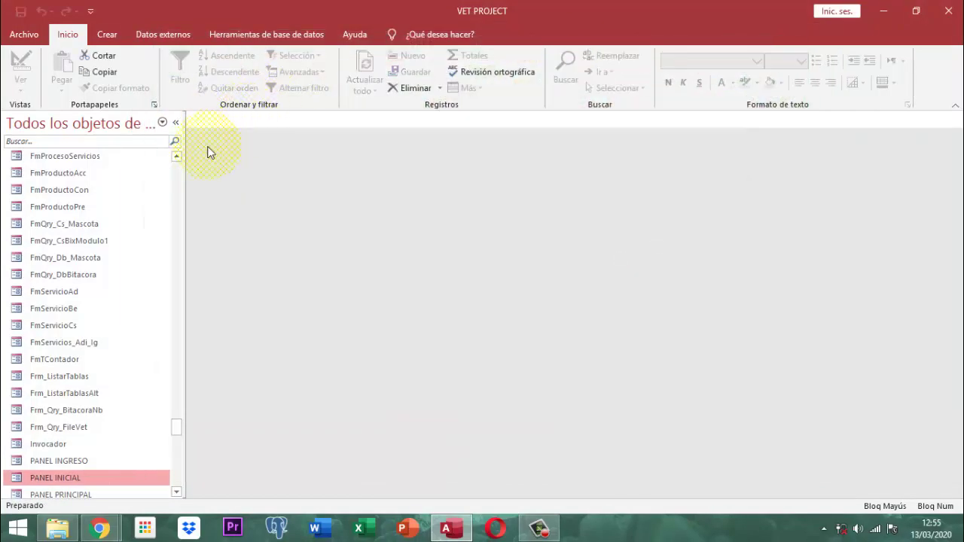
# - Filter the navigation pane by 'CITA' and open FmIgMmascota_Citas in Vista Diseño
pyautogui.click(125, 142)
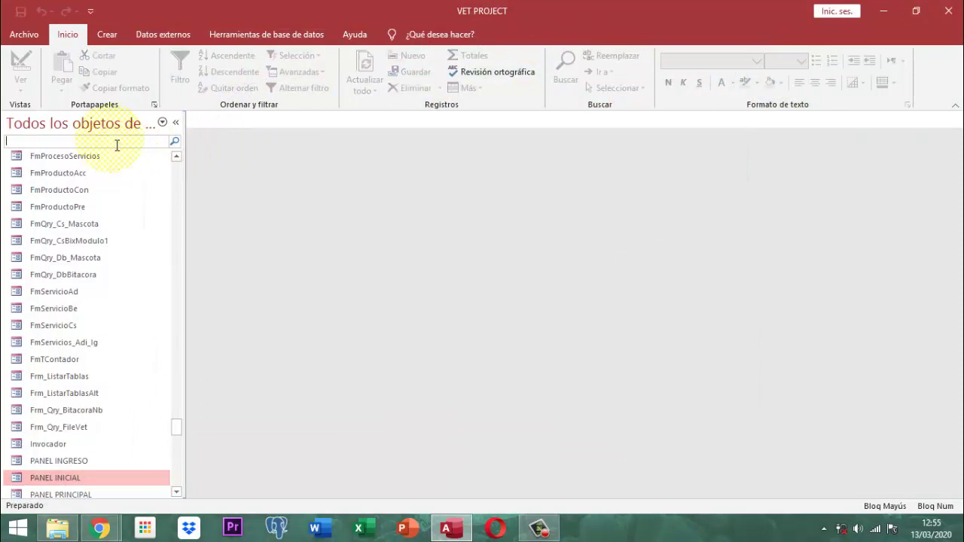
pyautogui.write('CITA')
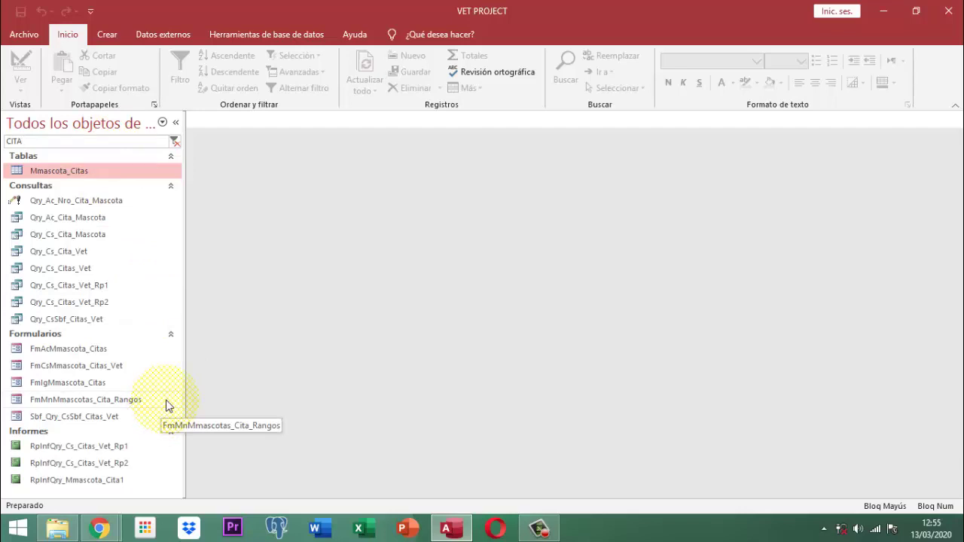
pyautogui.click(63, 384)
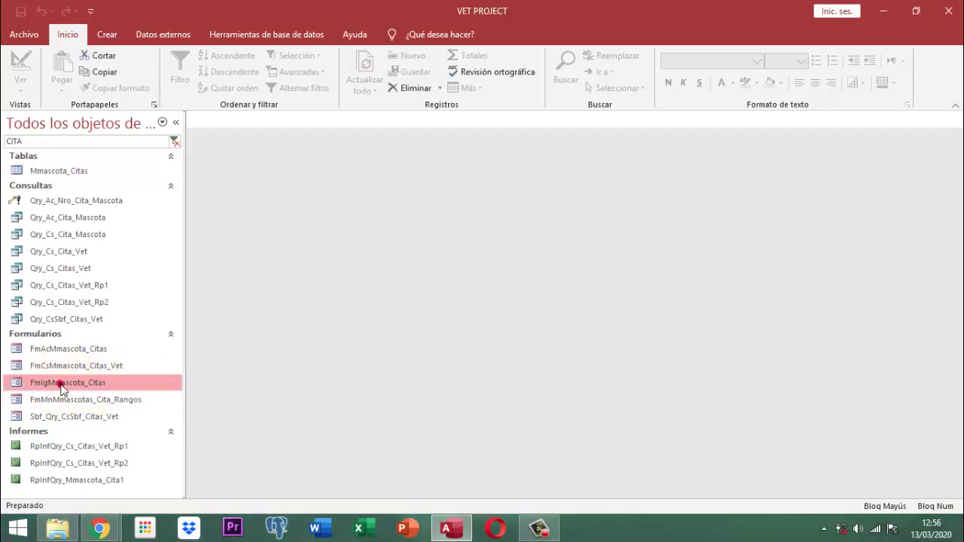
pyautogui.rightClick(61, 384)
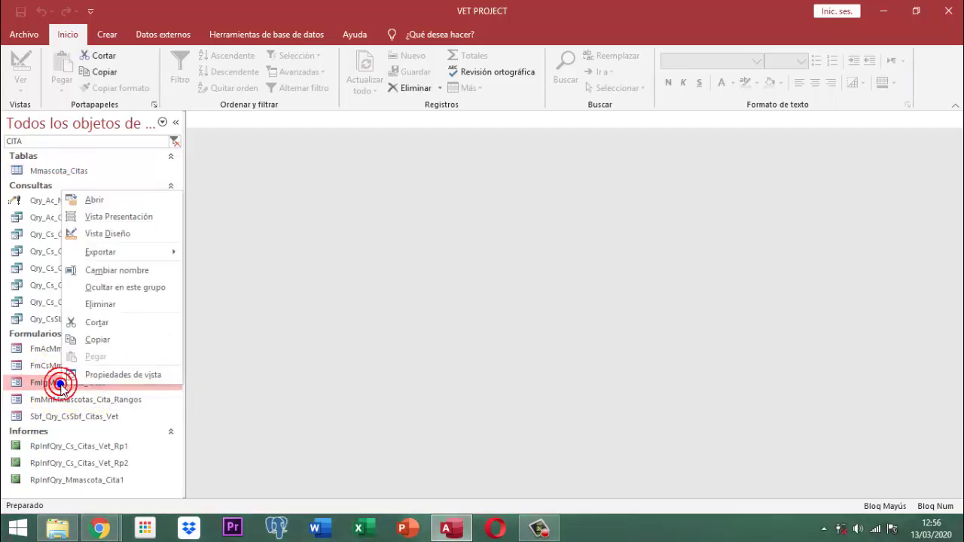
pyautogui.click(102, 235)
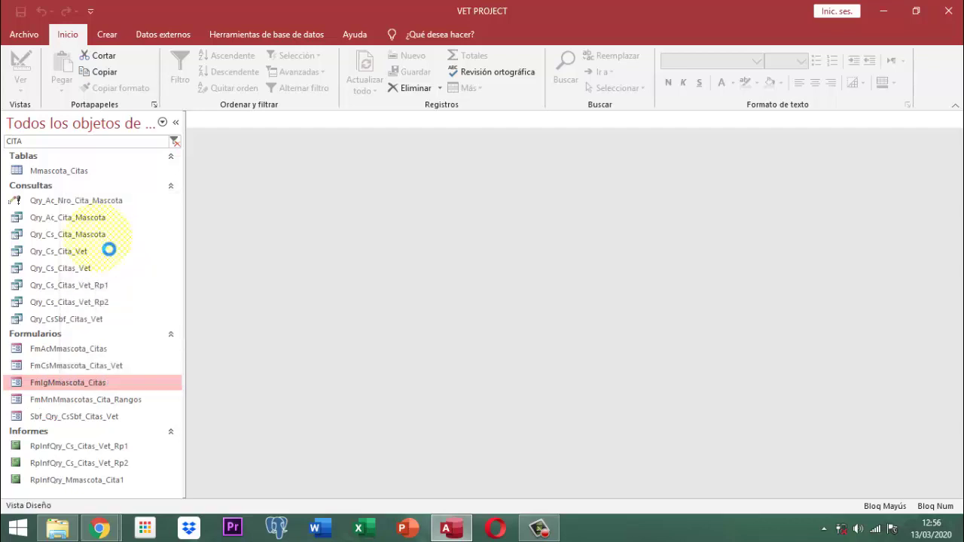
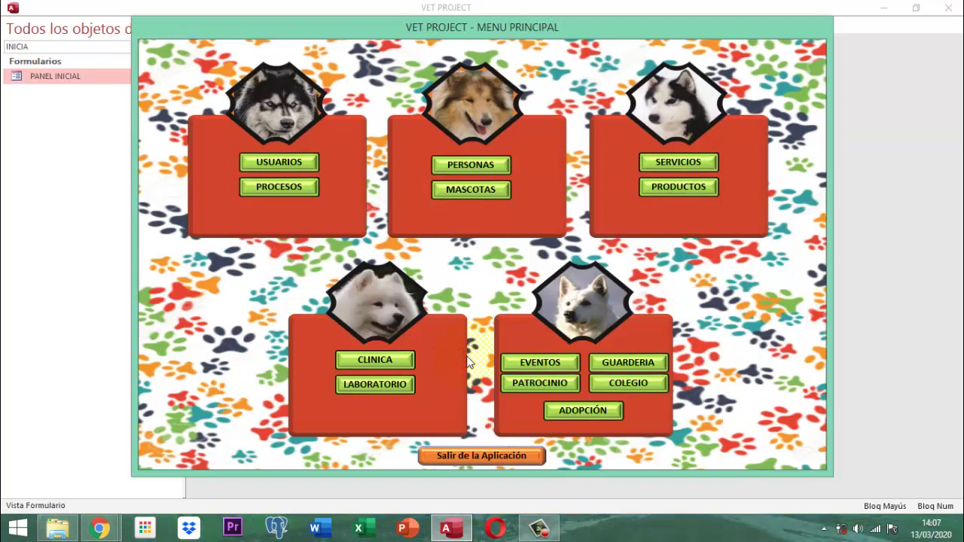
# - Close the main menu form and filter the navigation pane by creation date to yesterday's objects
pyautogui.rightClick(507, 31)
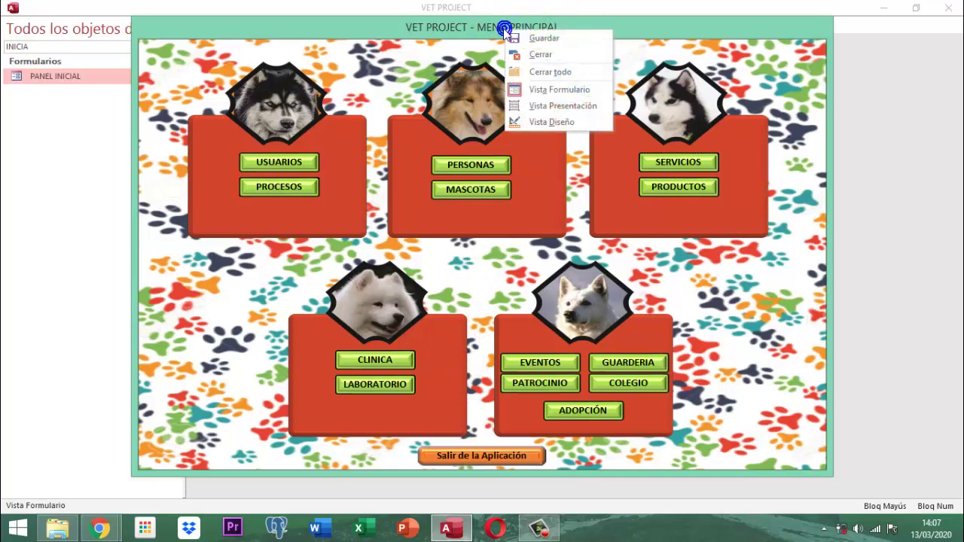
pyautogui.click(534, 55)
pyautogui.click(78, 28)
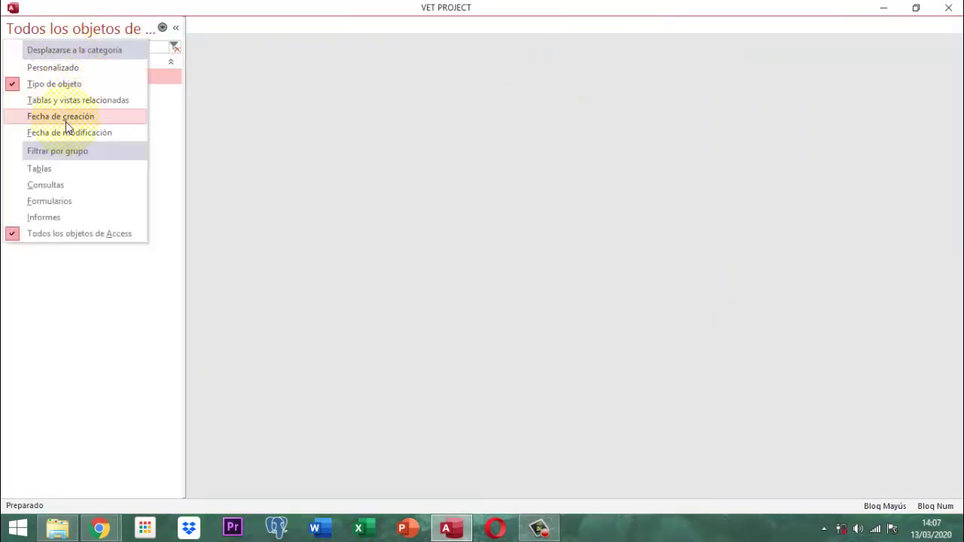
pyautogui.click(66, 121)
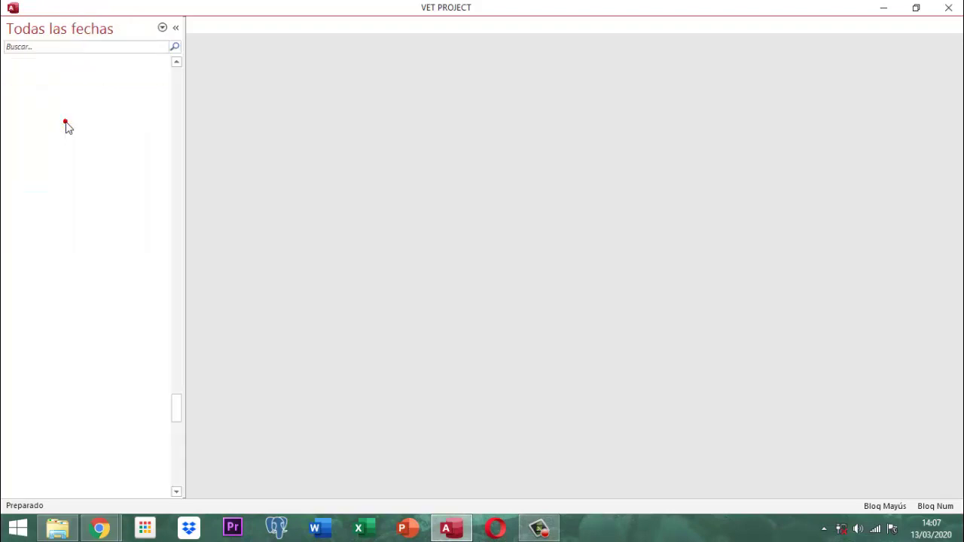
pyautogui.click(55, 28)
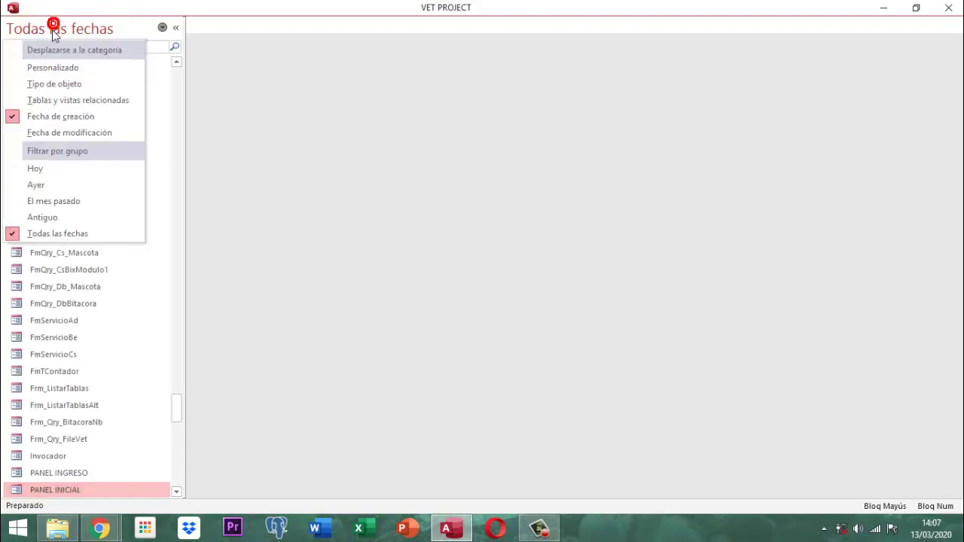
pyautogui.click(30, 170)
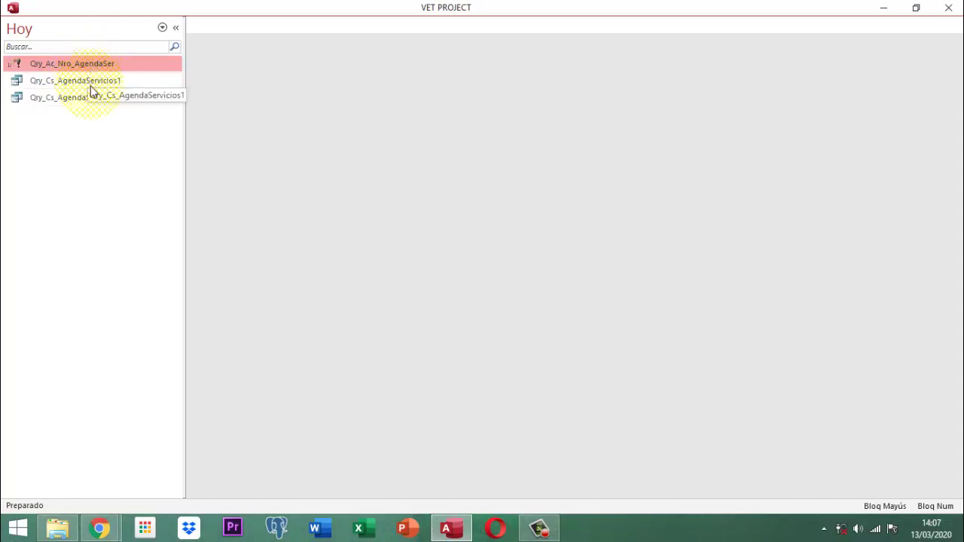
pyautogui.click(42, 27)
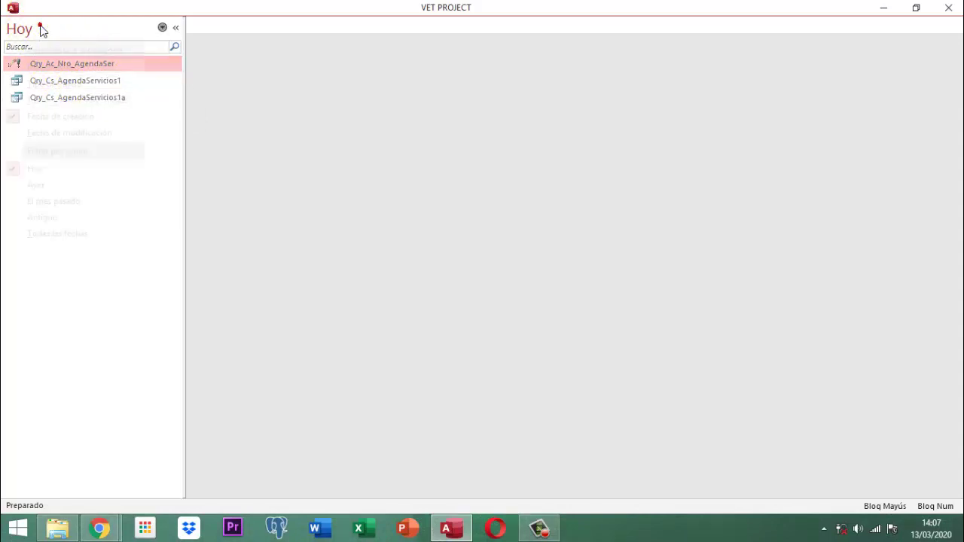
pyautogui.click(35, 186)
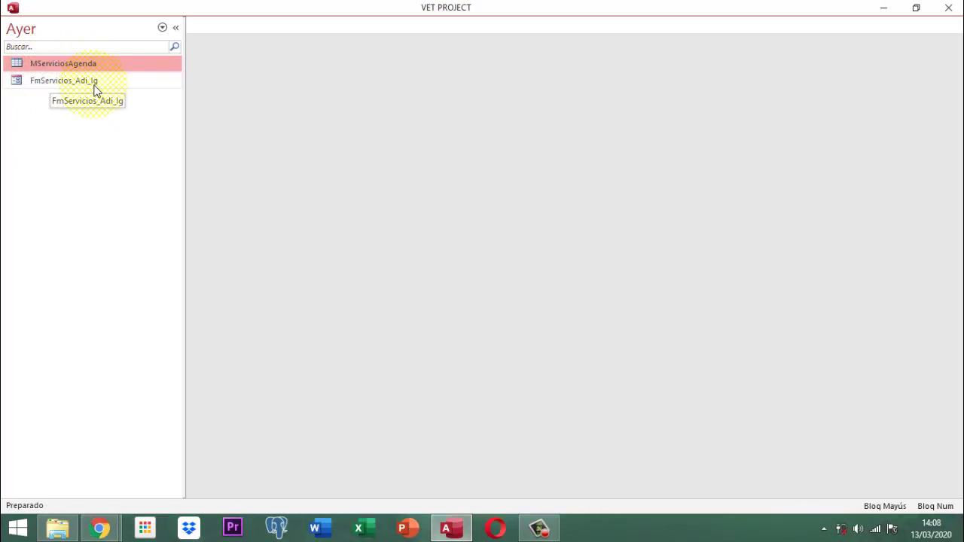
pyautogui.doubleClick(40, 65)
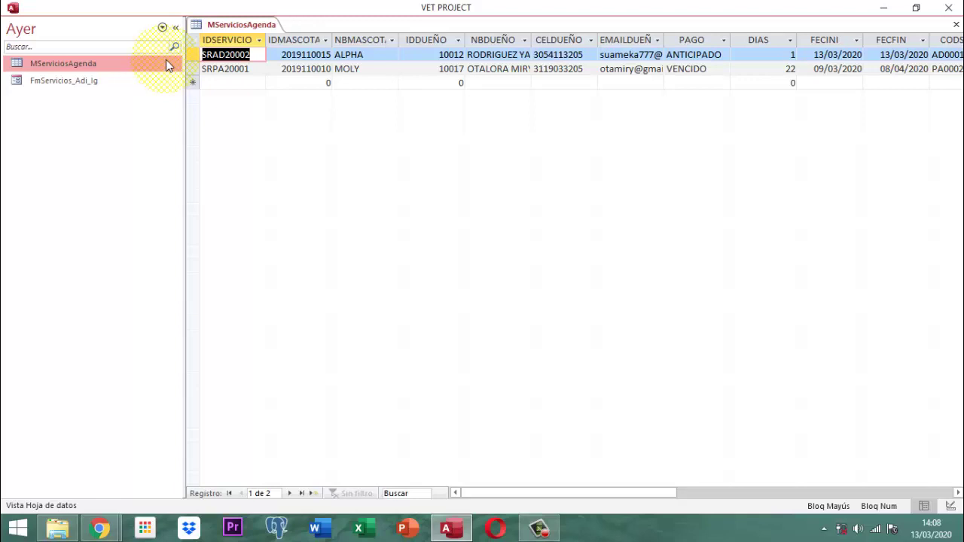
pyautogui.moveTo(657, 500); pyautogui.dragTo(768, 499)
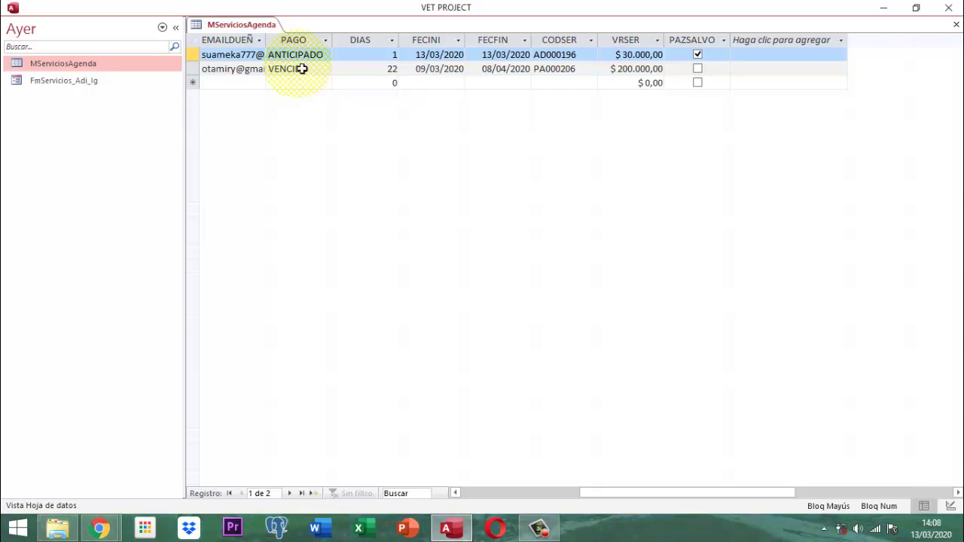
pyautogui.rightClick(242, 18)
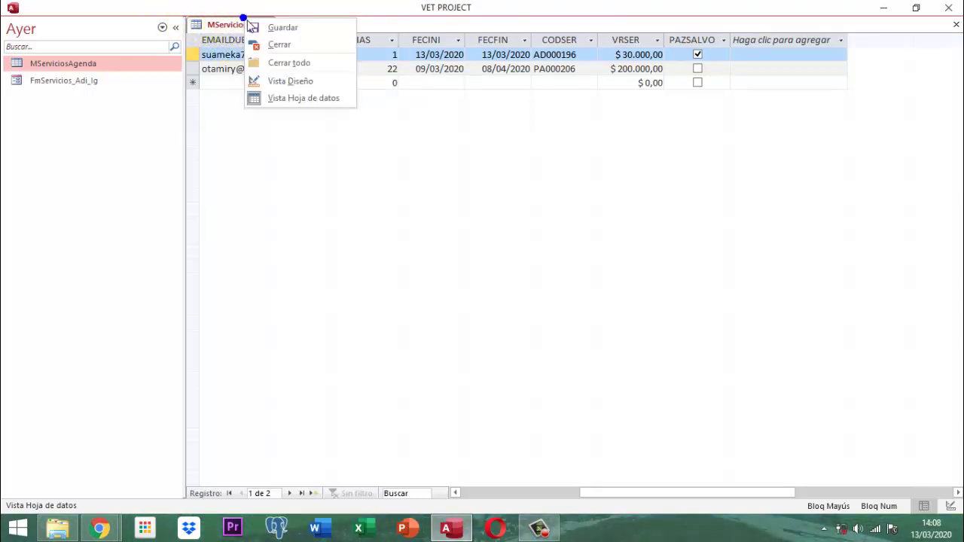
pyautogui.click(263, 46)
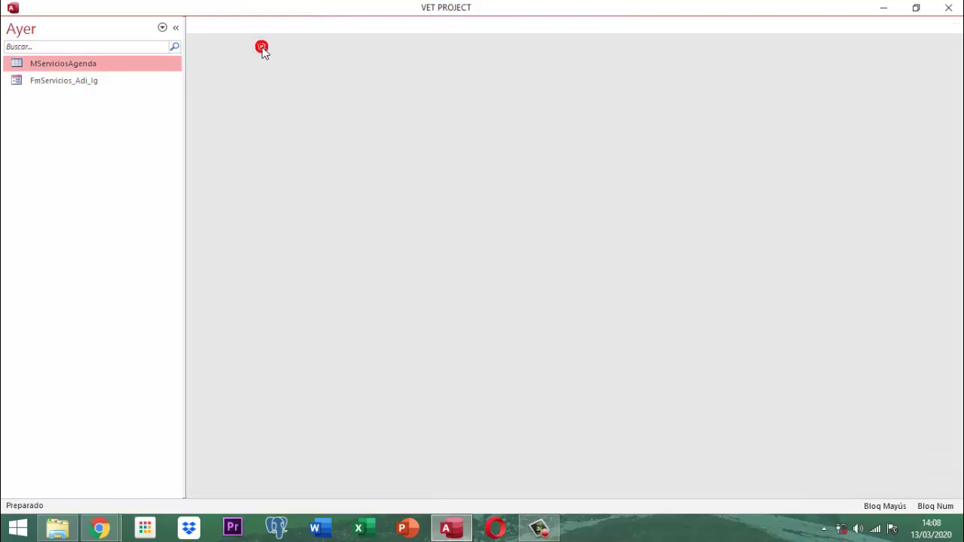
# - List objects by type, search for INICIAL and run the PANEL INICIAL form
pyautogui.click(75, 29)
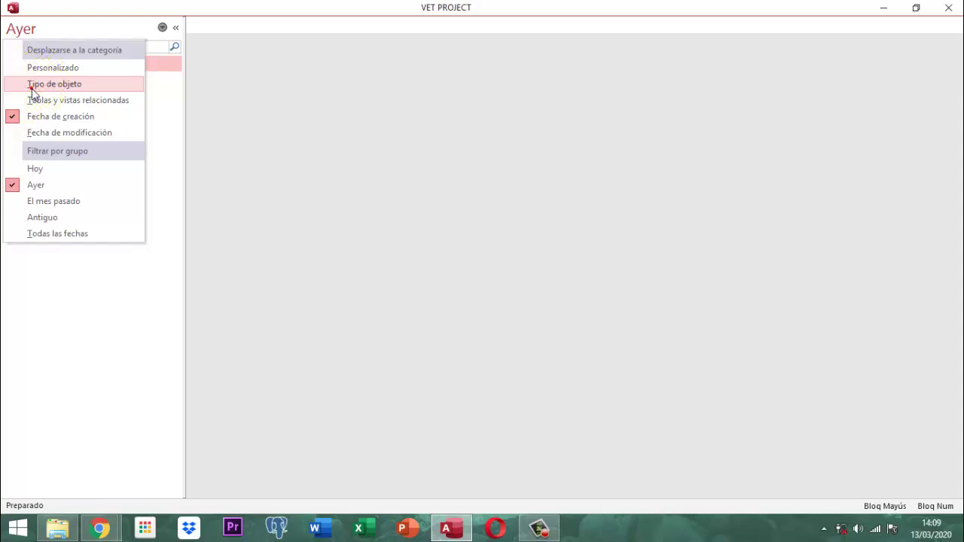
pyautogui.click(32, 88)
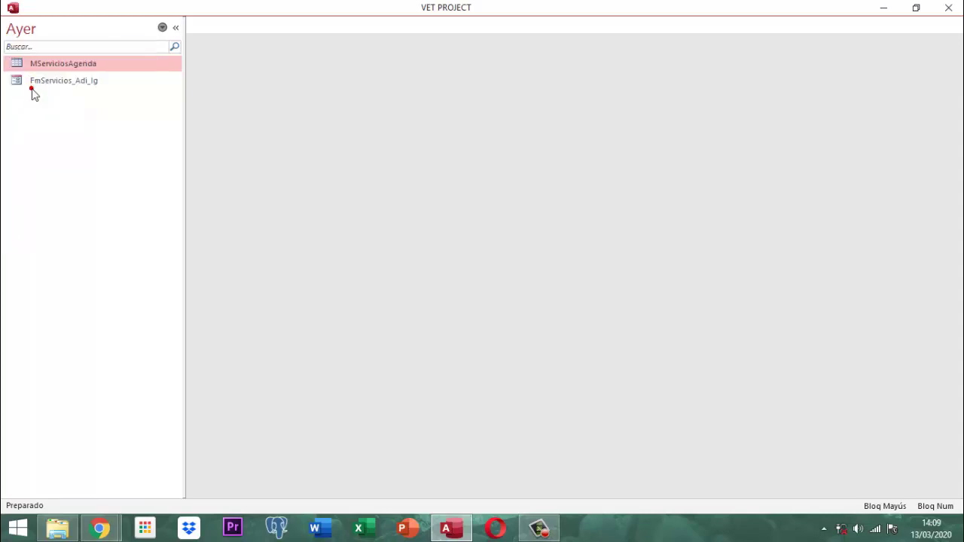
pyautogui.click(48, 49)
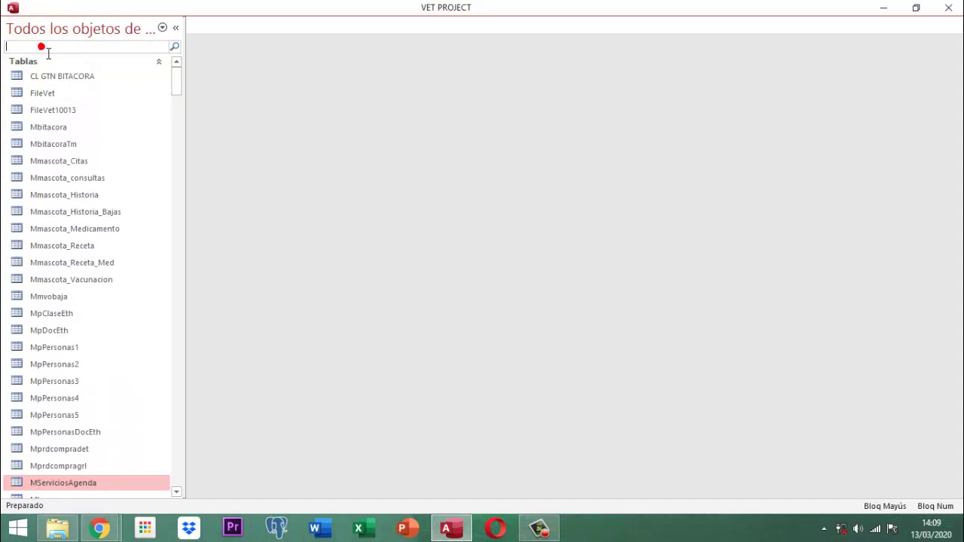
pyautogui.write('IN')
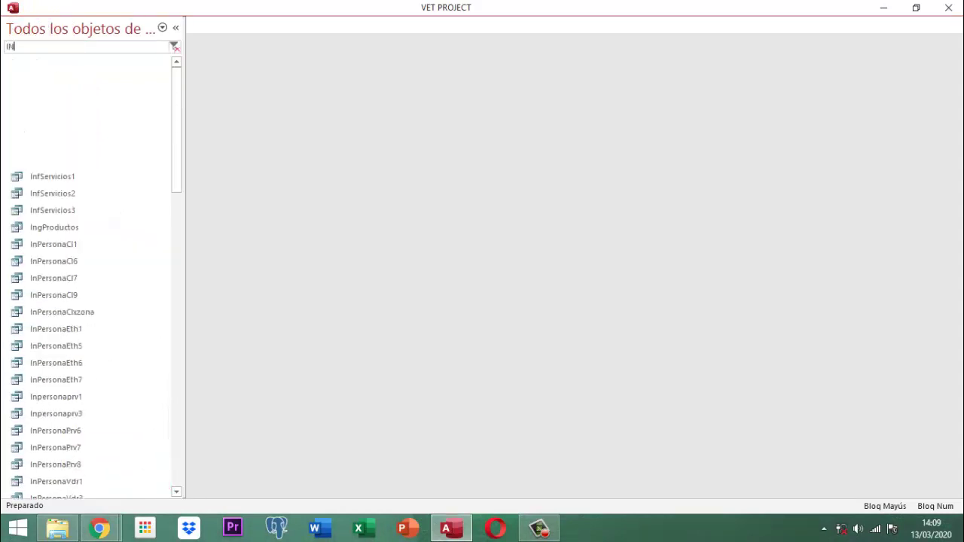
pyautogui.write('ICIAL')
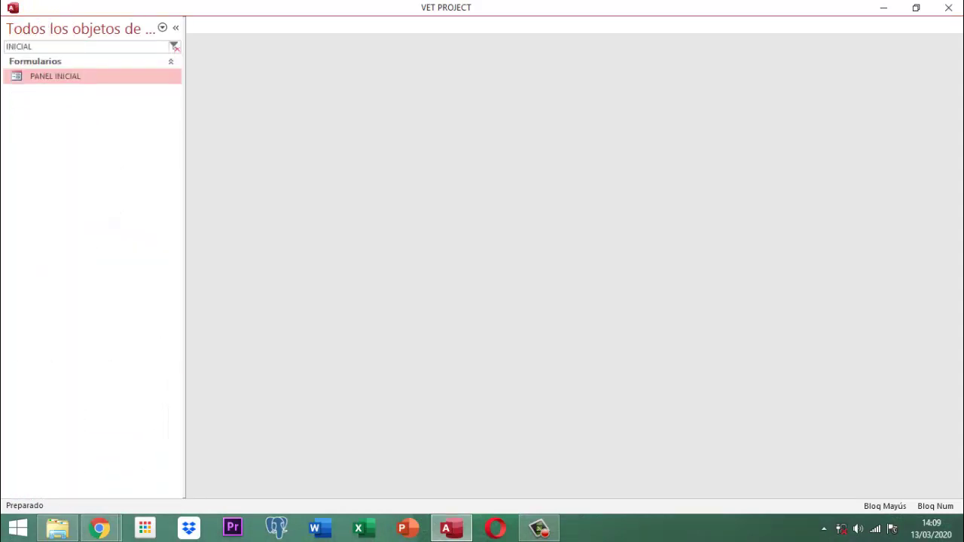
pyautogui.press('Return')
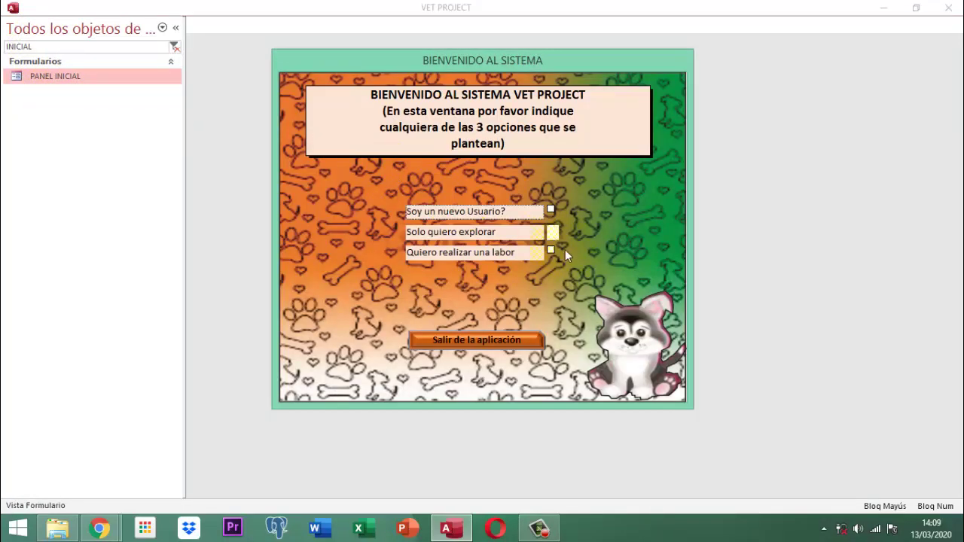
# - Tick 'Quiero realizar una labor', pick a user and log in to the main menu
pyautogui.click(550, 249)
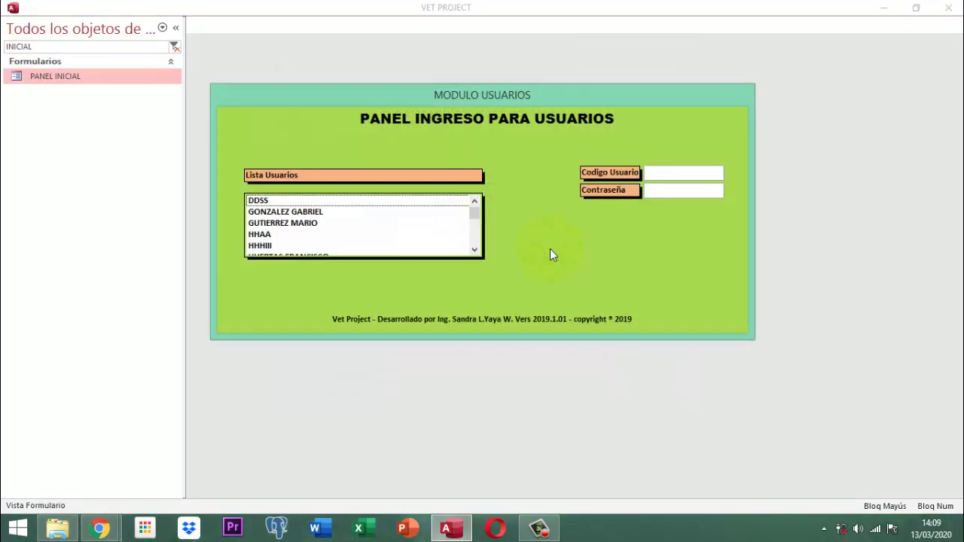
pyautogui.scroll(-3, 285, 240)
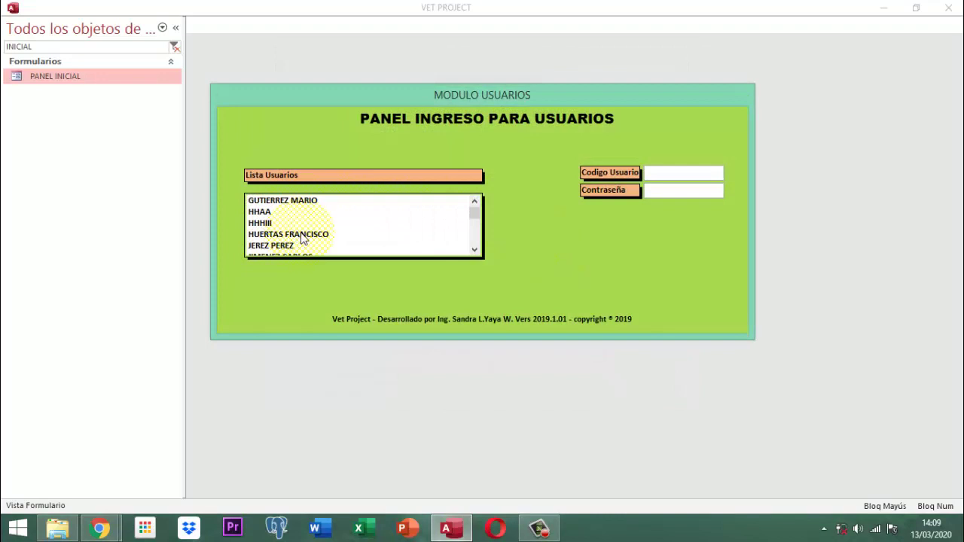
pyautogui.click(302, 246)
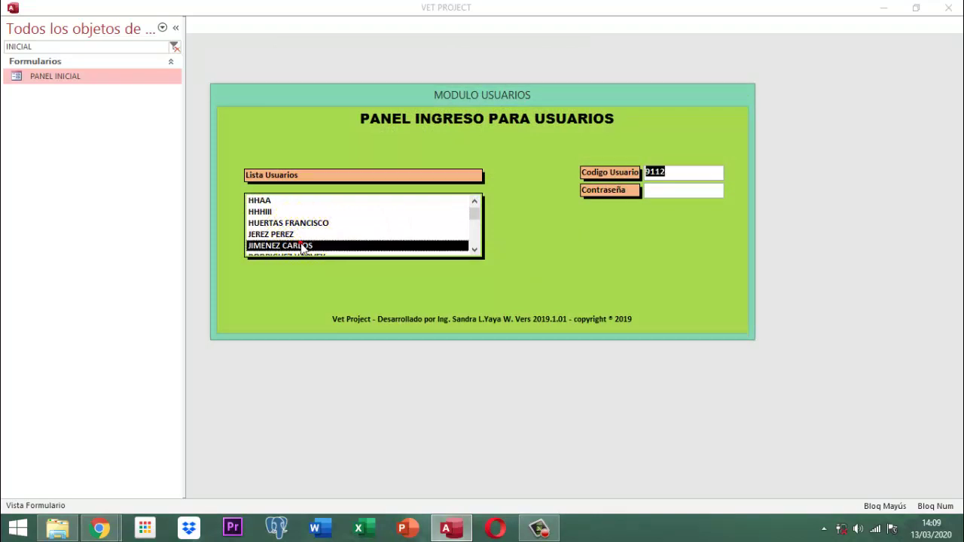
pyautogui.click(657, 189)
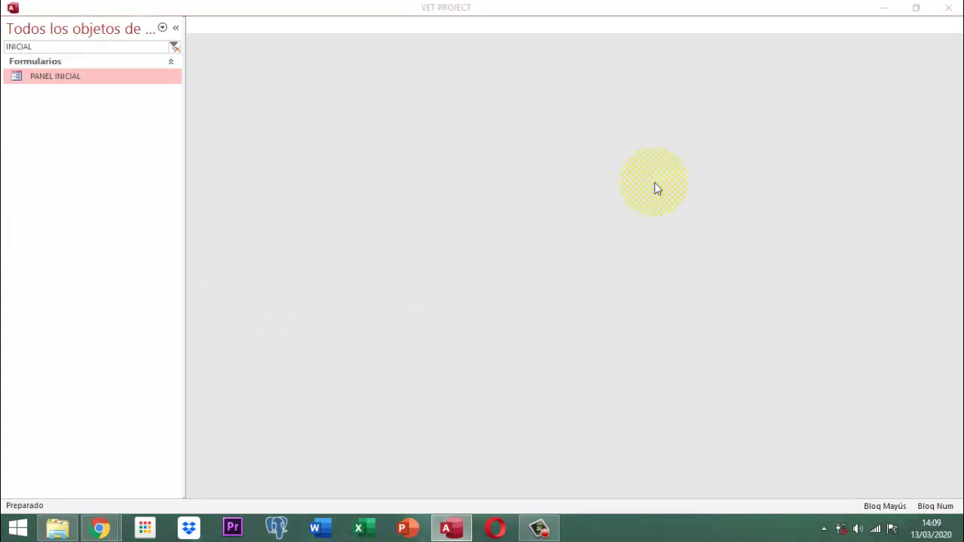
pyautogui.press('Return')
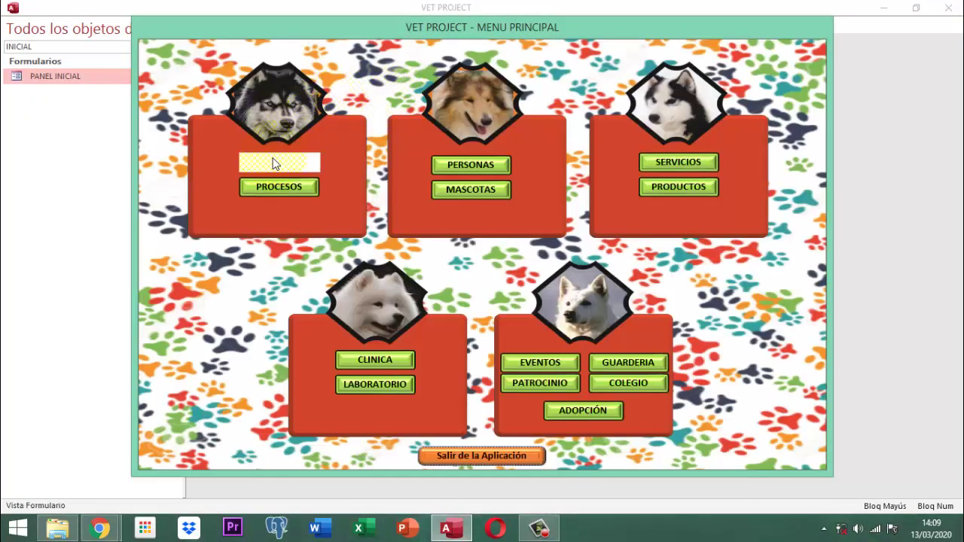
pyautogui.click(273, 163)
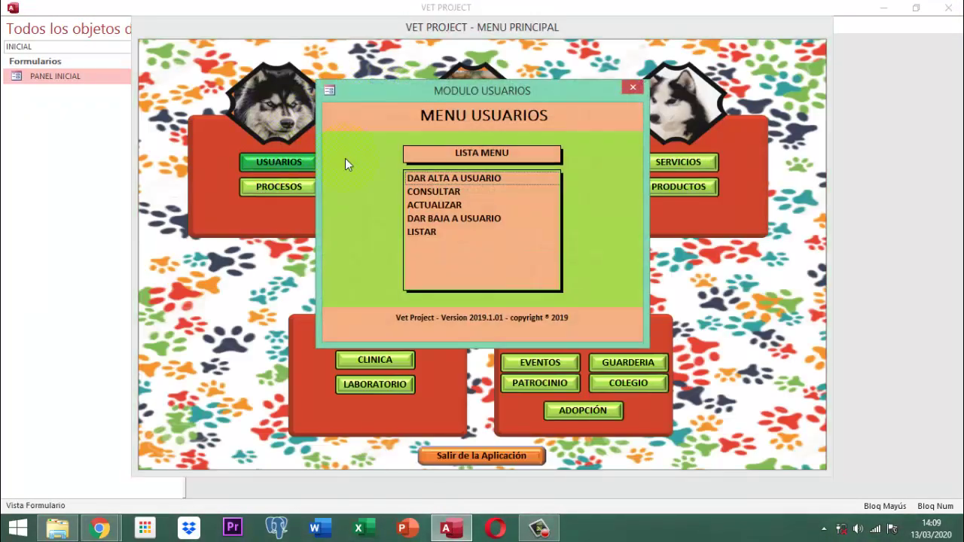
pyautogui.doubleClick(411, 192)
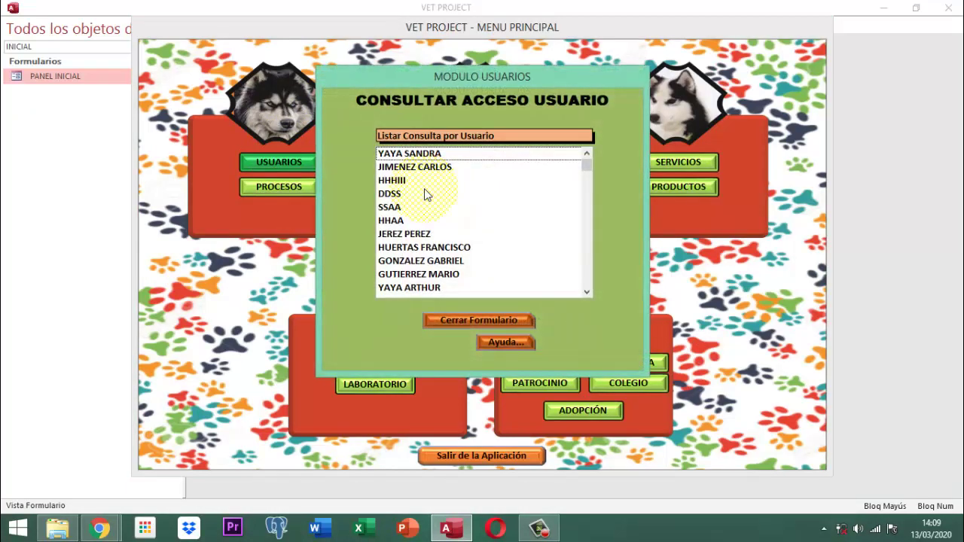
pyautogui.doubleClick(424, 169)
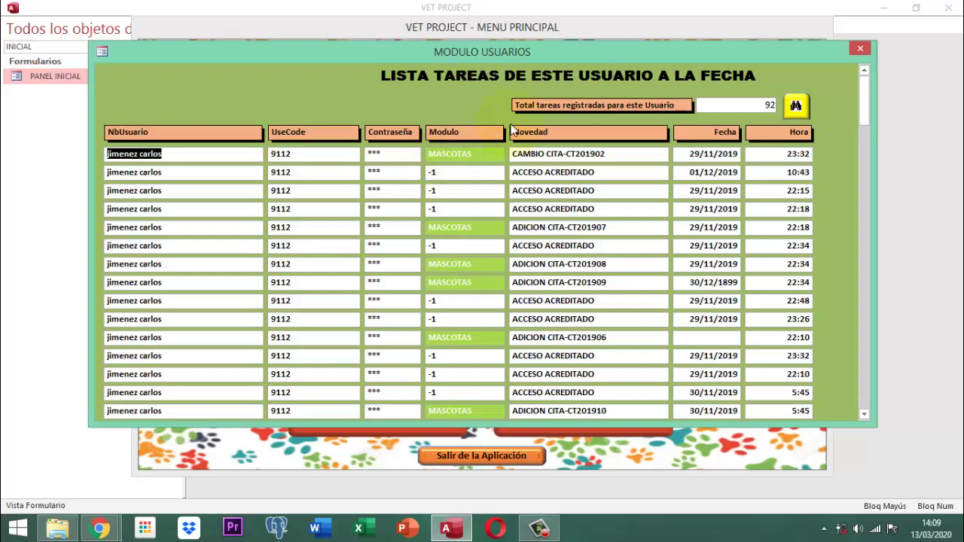
pyautogui.scroll(-4, 479, 182)
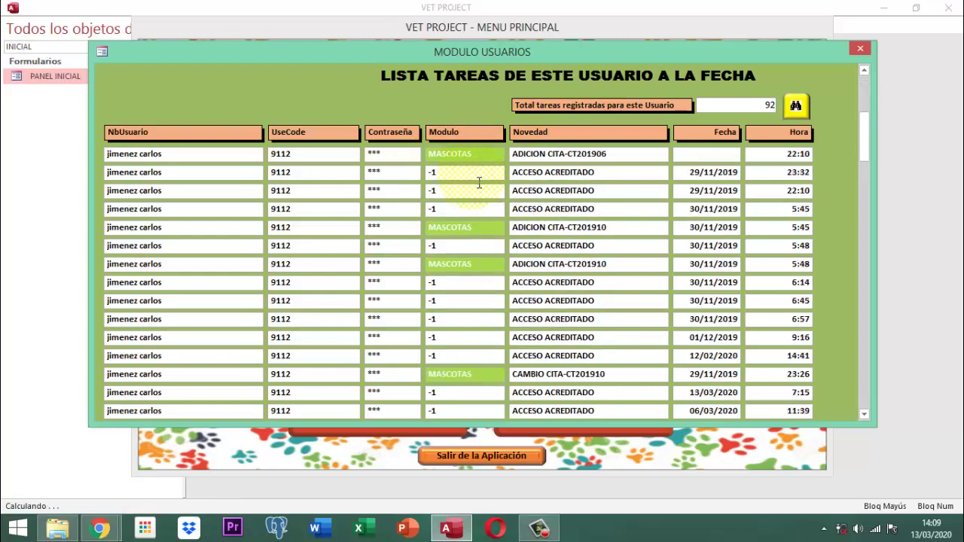
pyautogui.scroll(-9, 480, 182)
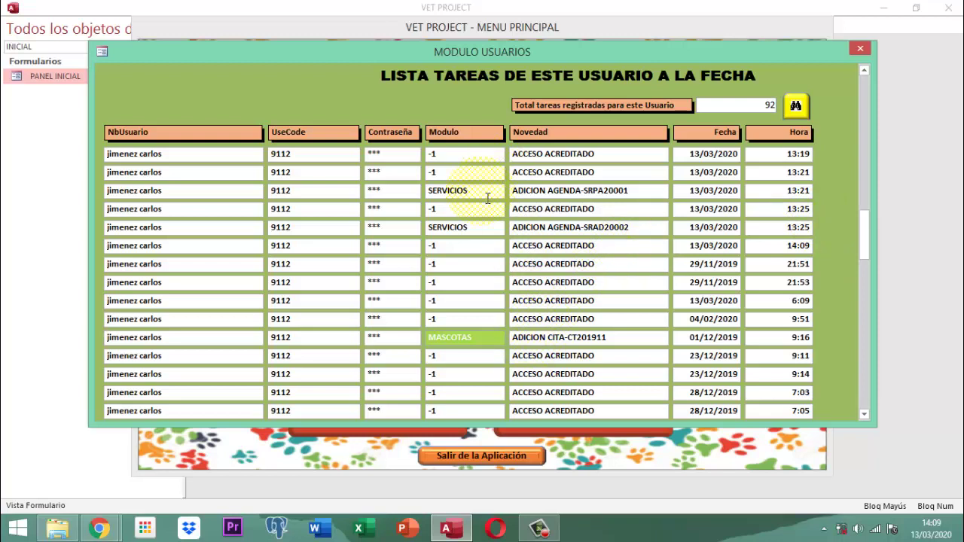
pyautogui.scroll(2, 473, 224)
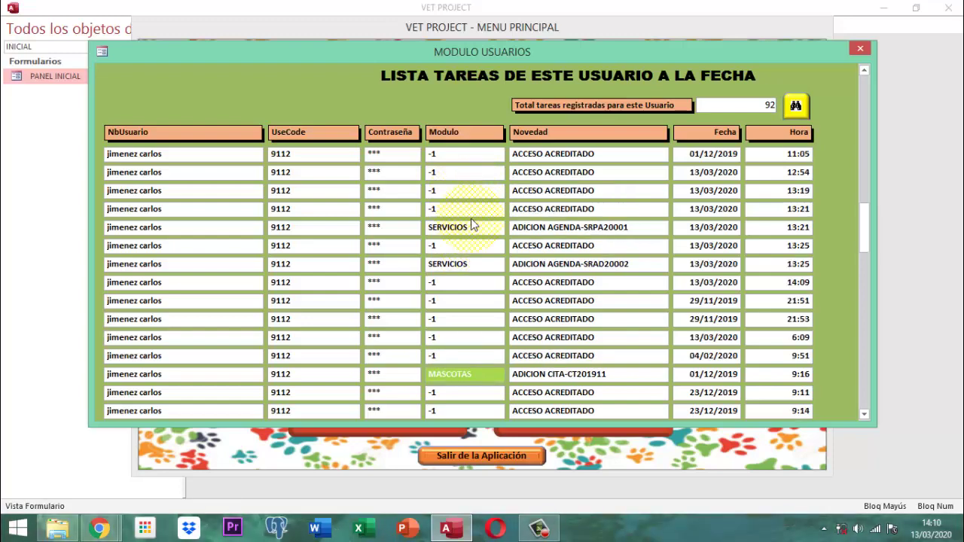
pyautogui.scroll(-8, 473, 226)
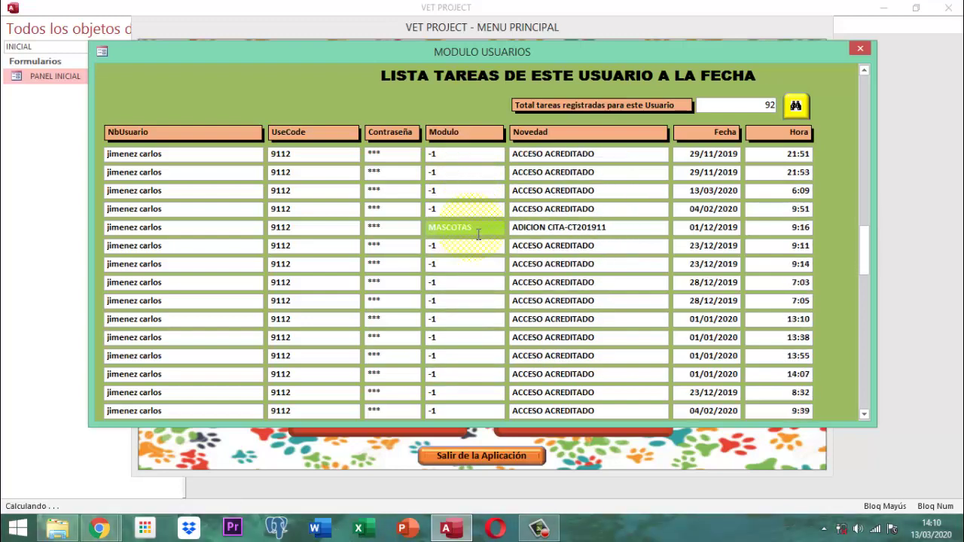
pyautogui.scroll(-8, 479, 233)
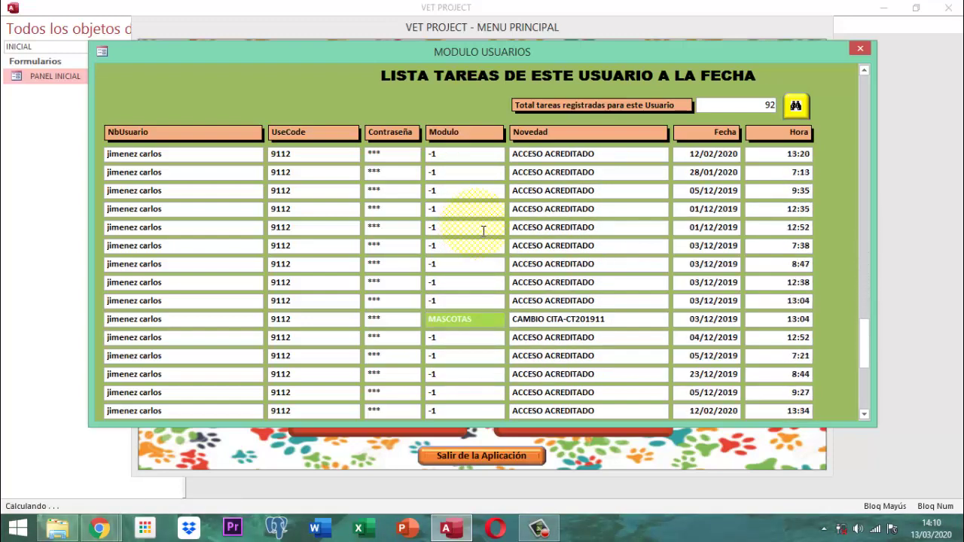
pyautogui.scroll(-5, 484, 231)
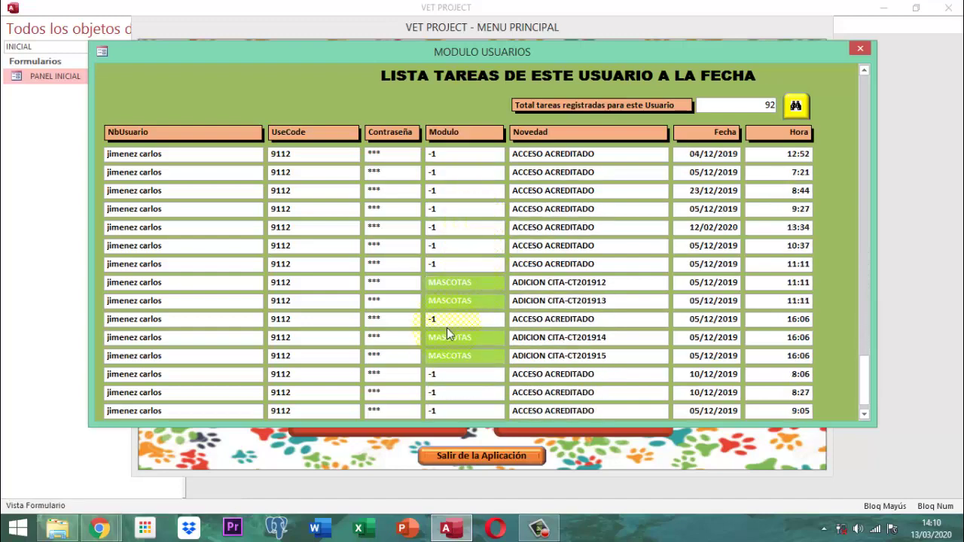
pyautogui.scroll(-1, 450, 347)
pyautogui.scroll(6, 453, 360)
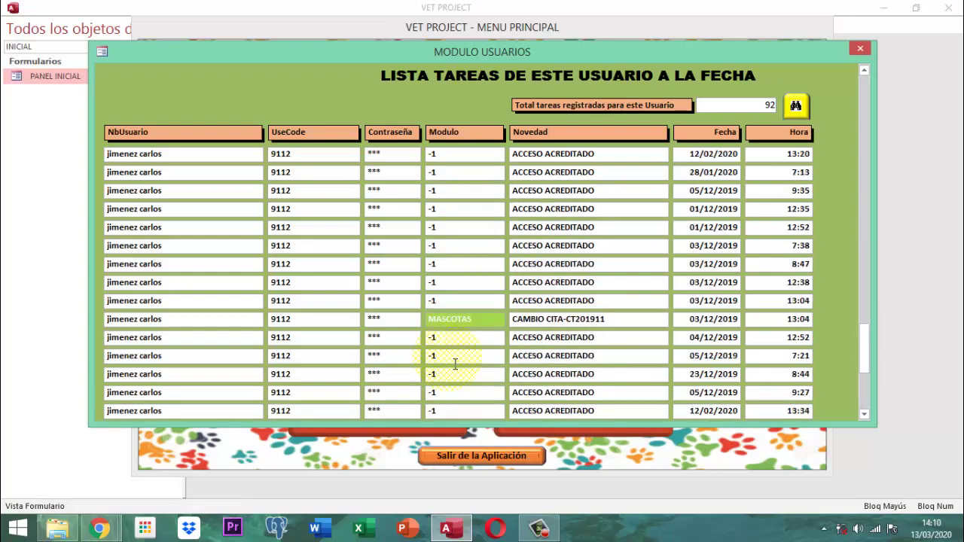
pyautogui.scroll(10, 455, 365)
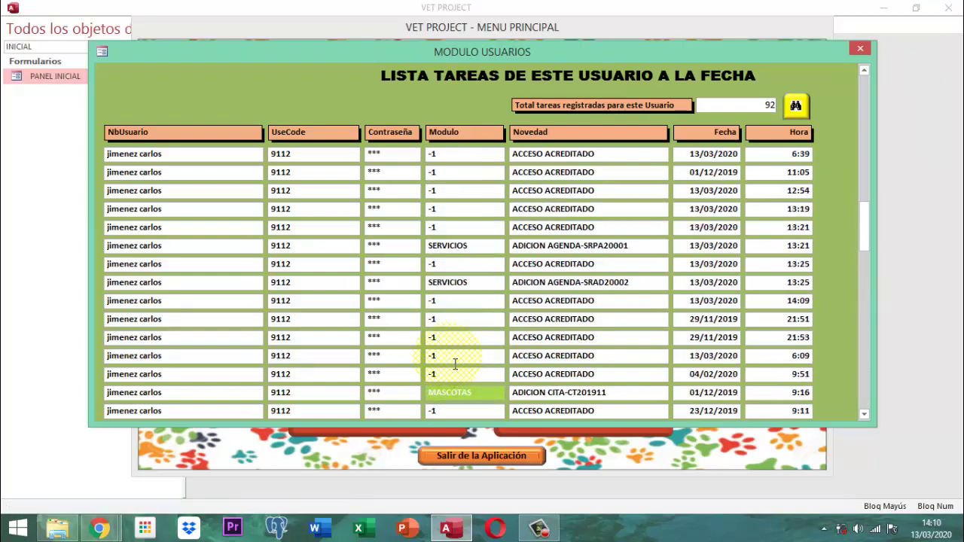
pyautogui.scroll(3, 455, 364)
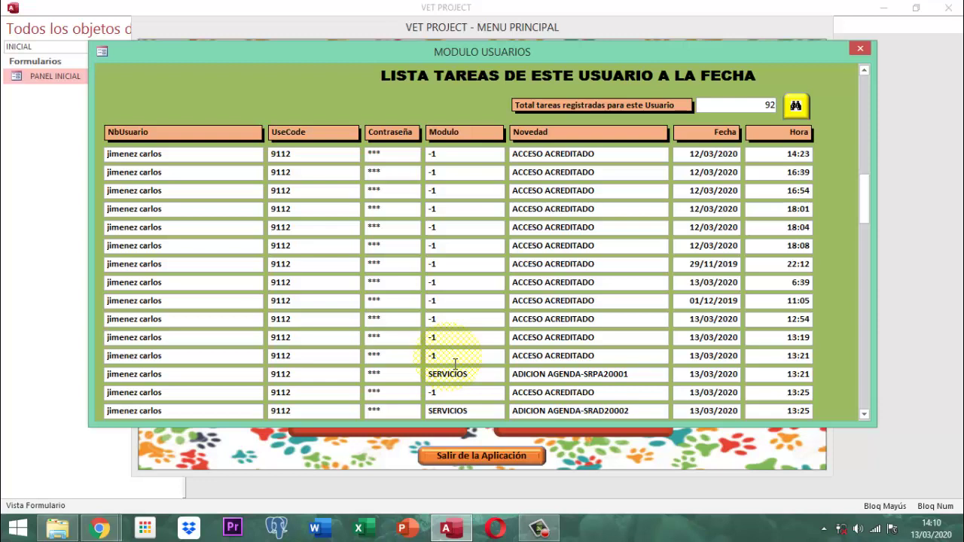
# - Switch the FmCsUsuariosNb task list to Design View and close the user lookup form
pyautogui.rightClick(458, 54)
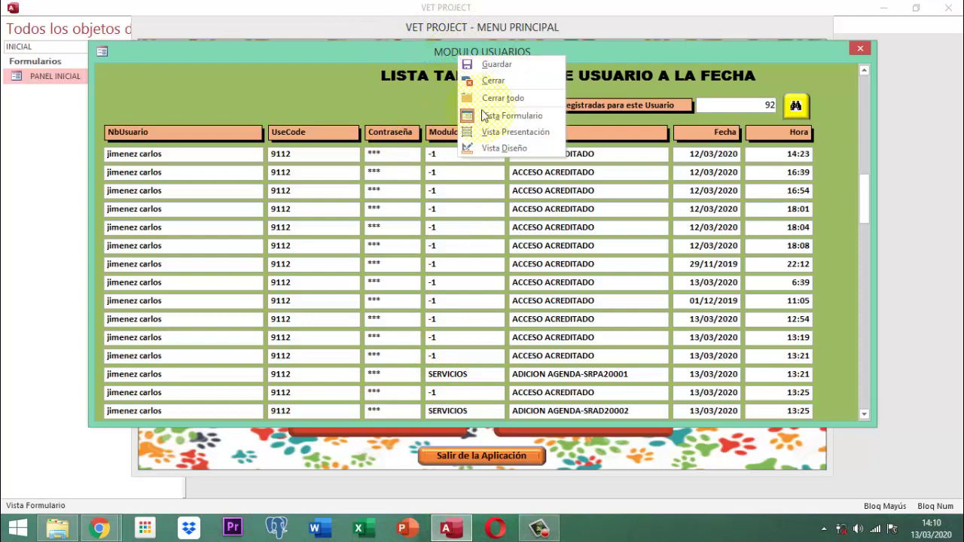
pyautogui.click(497, 147)
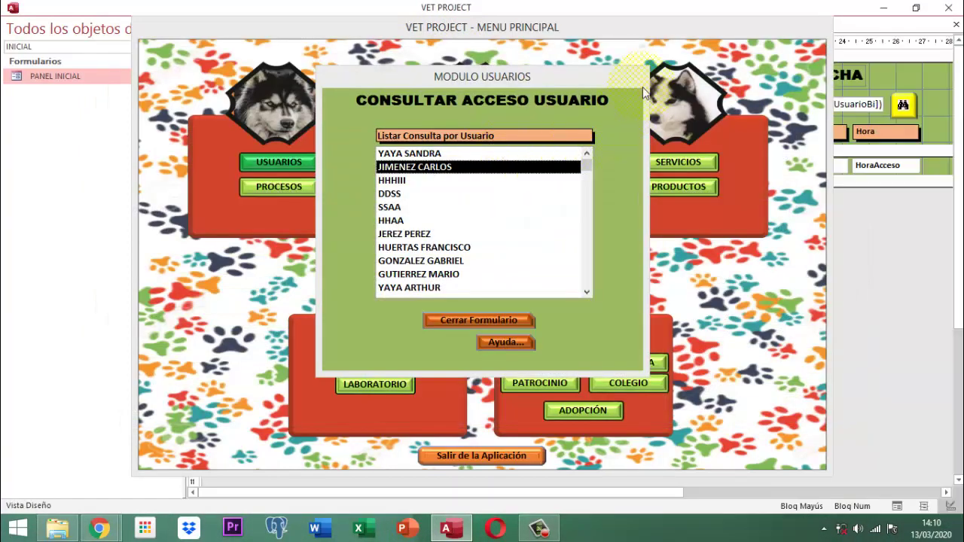
pyautogui.click(486, 321)
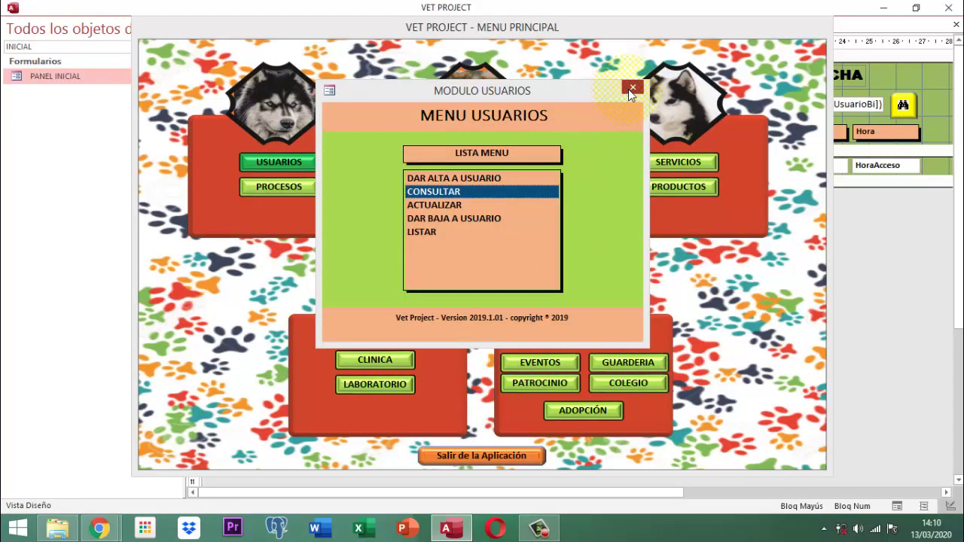
# - Close the MENU USUARIOS and main menu forms, then select the Modulo field
pyautogui.click(631, 89)
pyautogui.rightClick(490, 28)
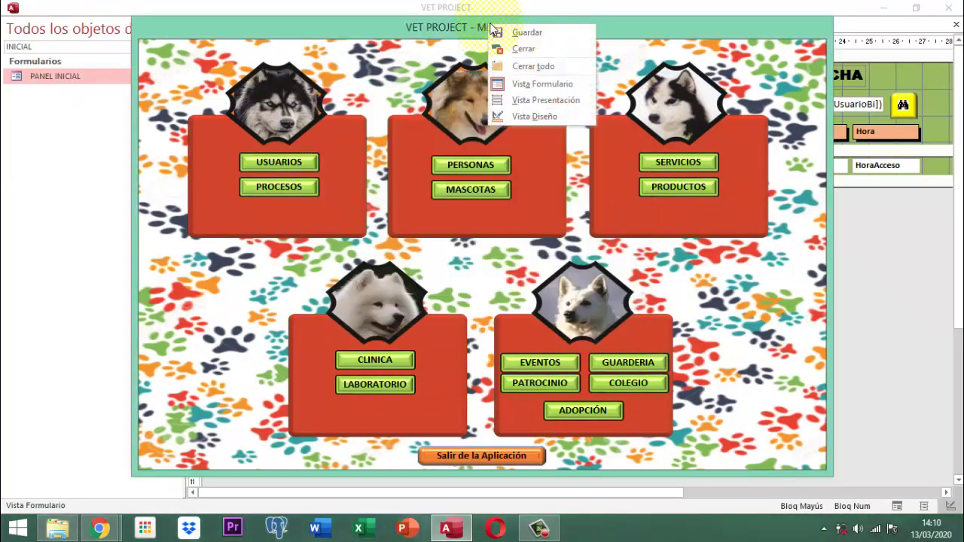
pyautogui.click(520, 48)
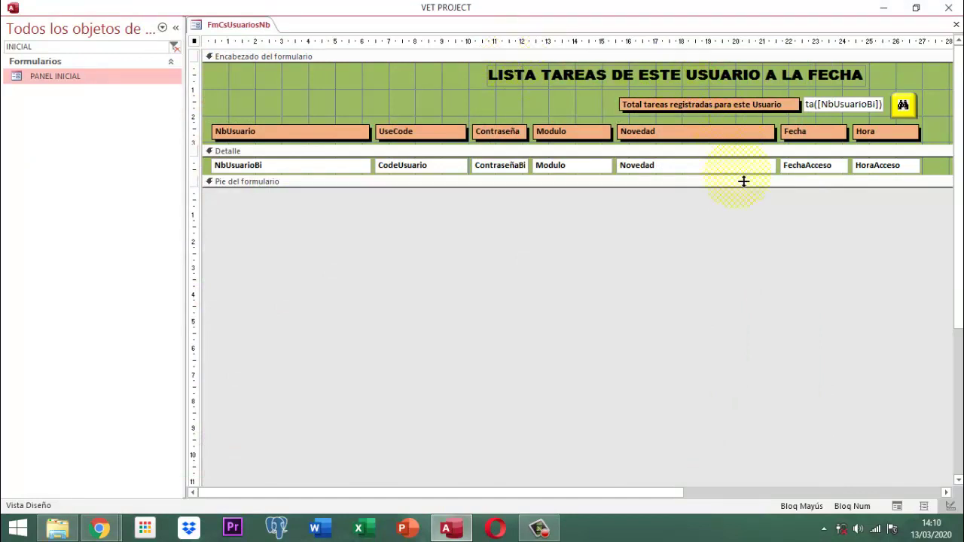
pyautogui.click(576, 163)
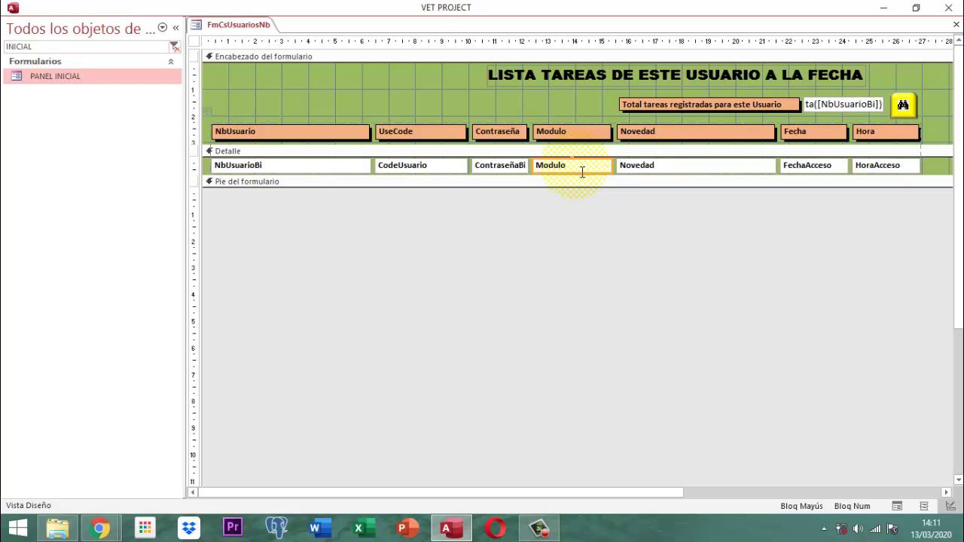
# - Open Formato condicional for the Modulo text box in the Detalle section
pyautogui.rightClick(581, 171)
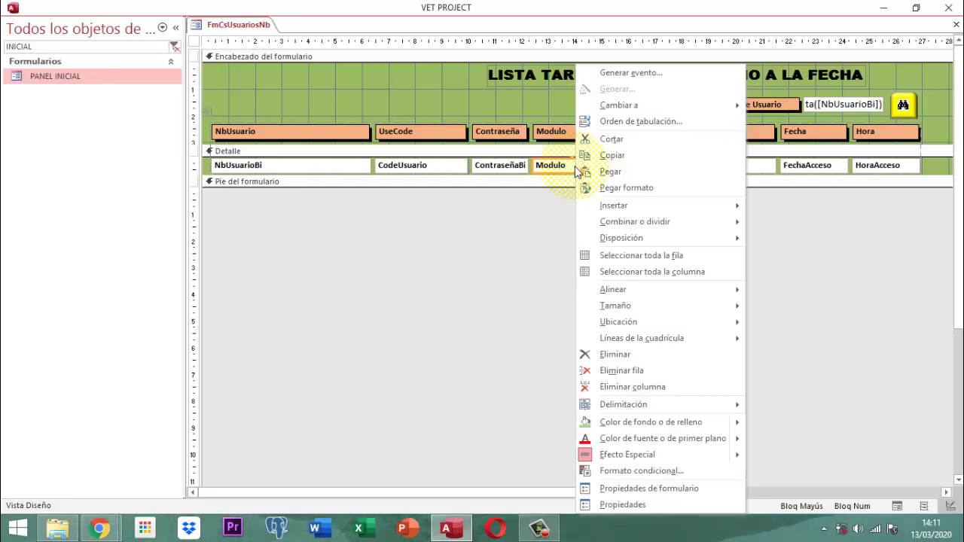
pyautogui.click(630, 471)
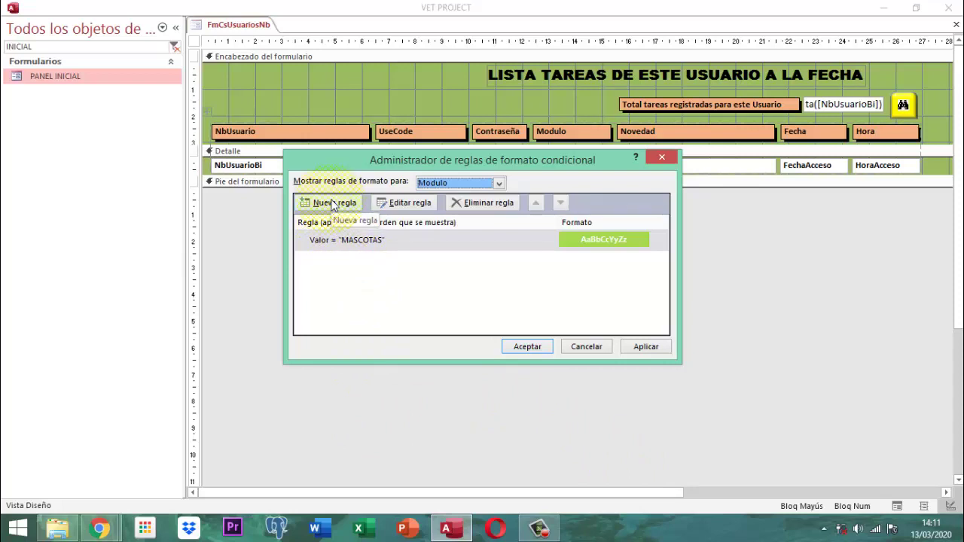
# - Add a new rule testing Modulo value equal to "SERVICIOS"
pyautogui.click(333, 204)
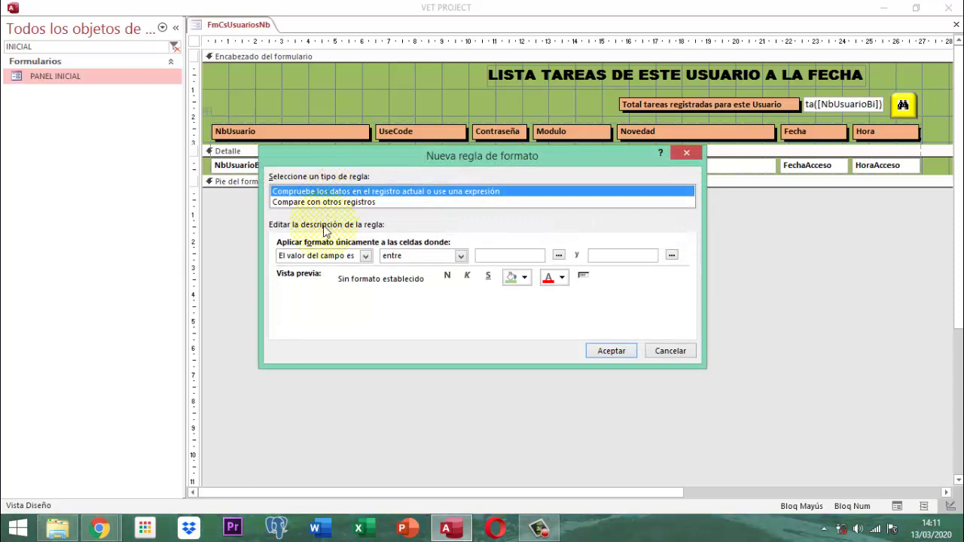
pyautogui.click(460, 256)
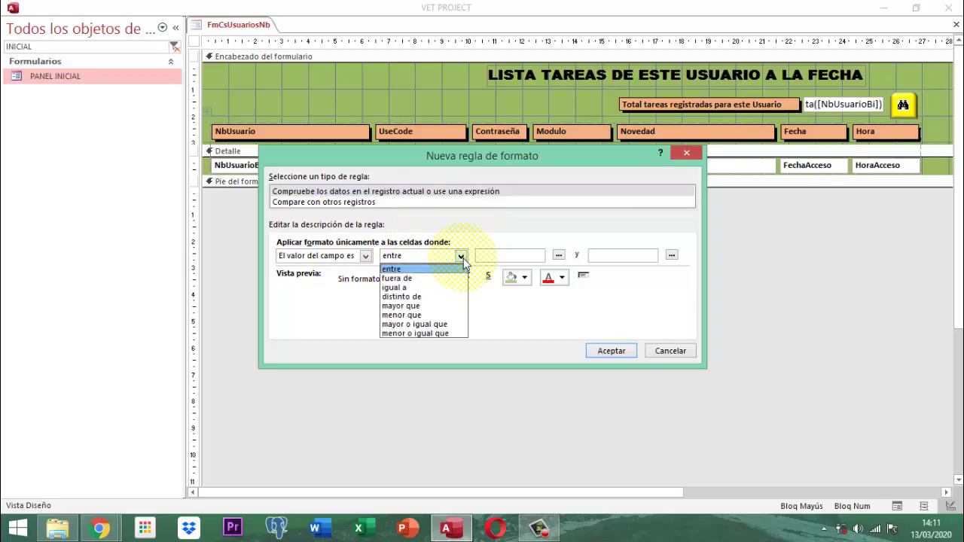
pyautogui.click(409, 287)
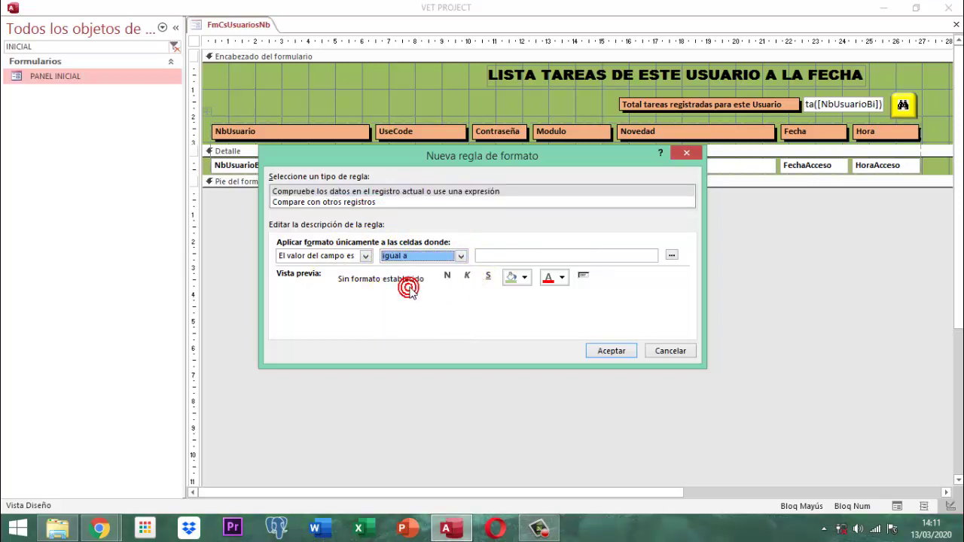
pyautogui.click(505, 257)
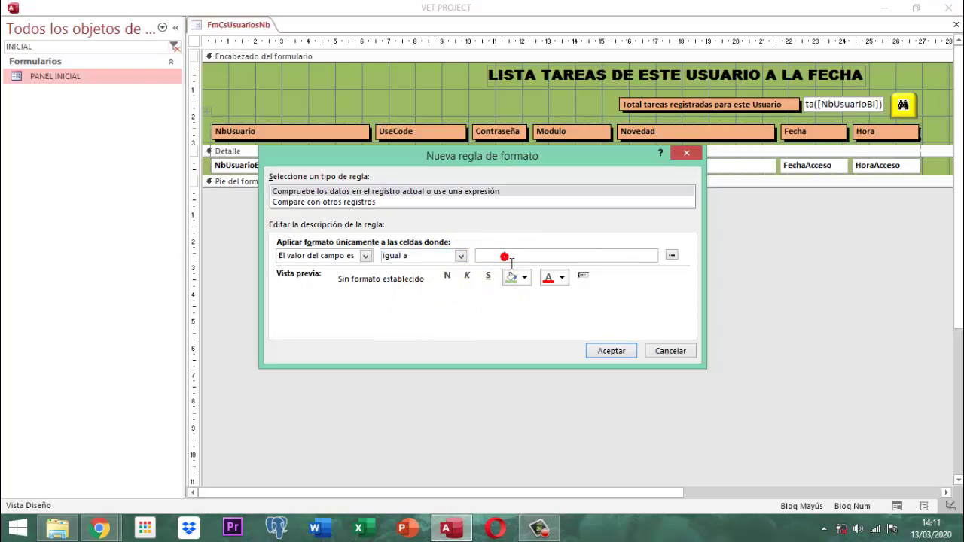
pyautogui.write('"ser')
pyautogui.press('BackSpace')
pyautogui.press('BackSpace')
pyautogui.press('capslock')
pyautogui.press('BackSpace')
pyautogui.write('SERVICIOS"#')
pyautogui.press('BackSpace')
pyautogui.press('BackSpace')
pyautogui.click(505, 256)
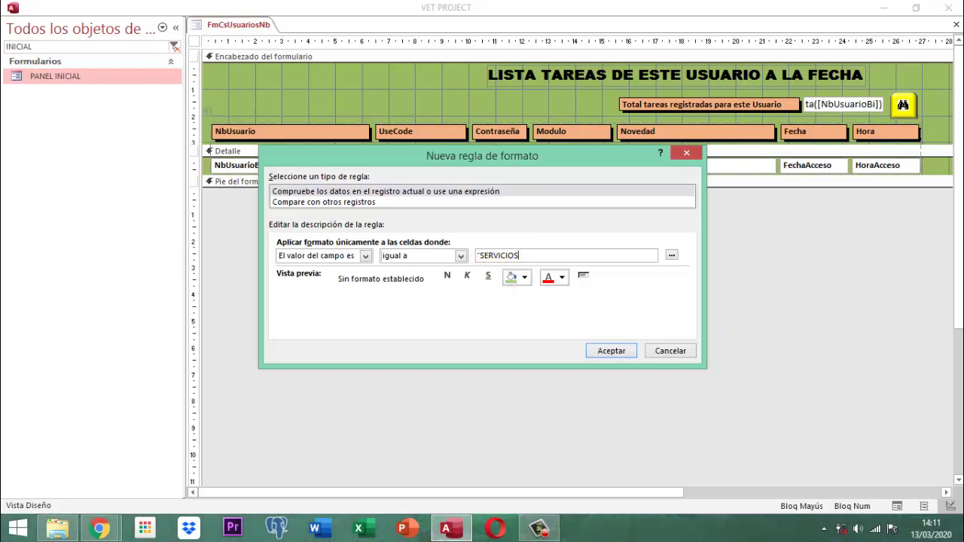
pyautogui.write('"')
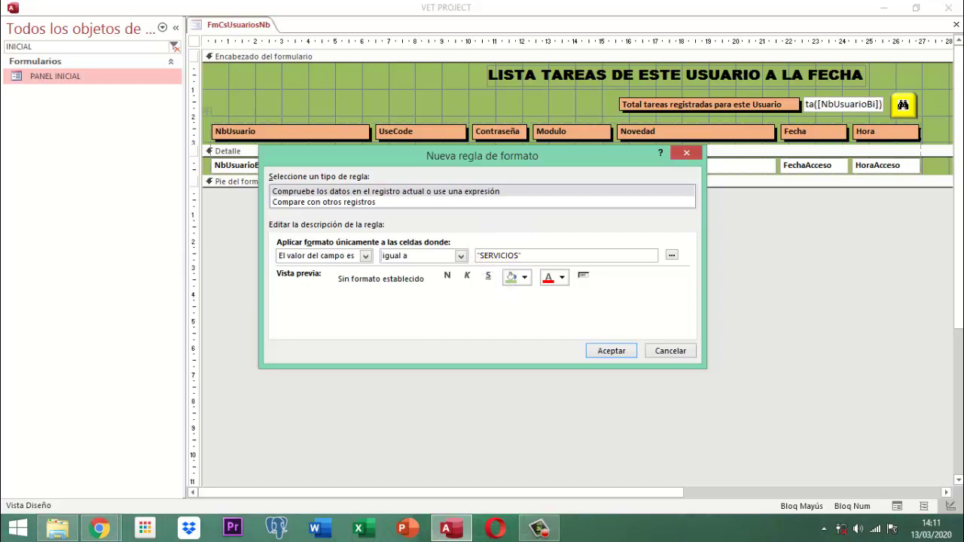
# - Format the SERVICIOS rule with yellow background and bold black text, then apply and confirm
pyautogui.click(525, 278)
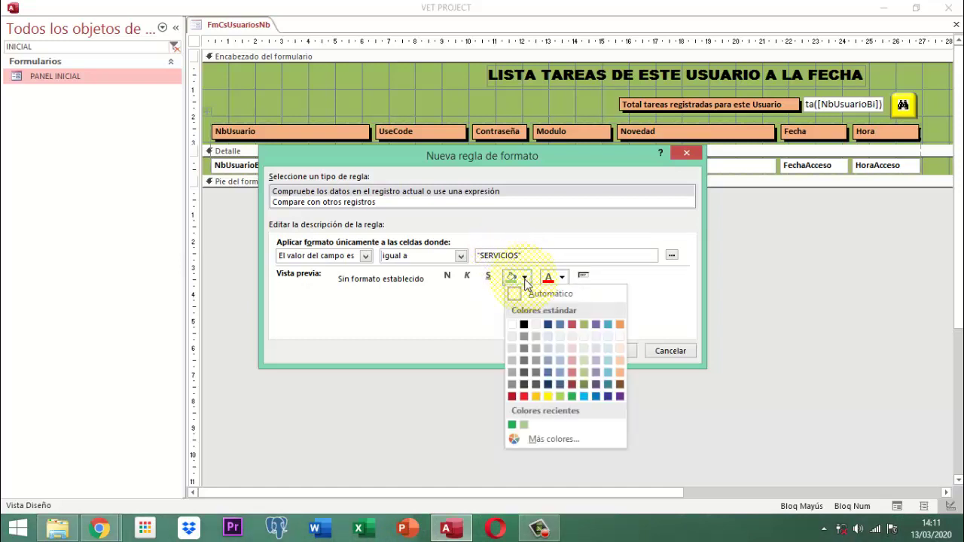
pyautogui.click(551, 396)
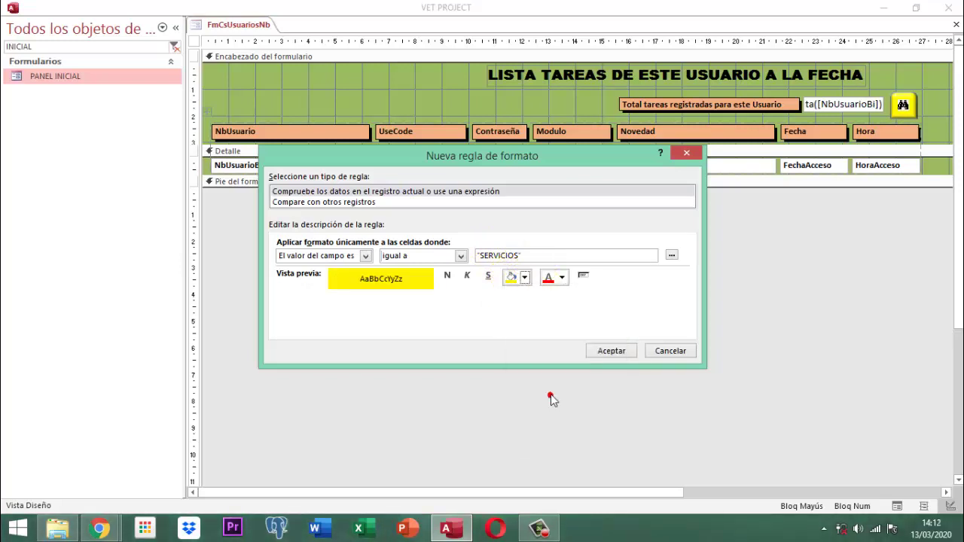
pyautogui.click(562, 278)
pyautogui.click(561, 324)
pyautogui.click(447, 277)
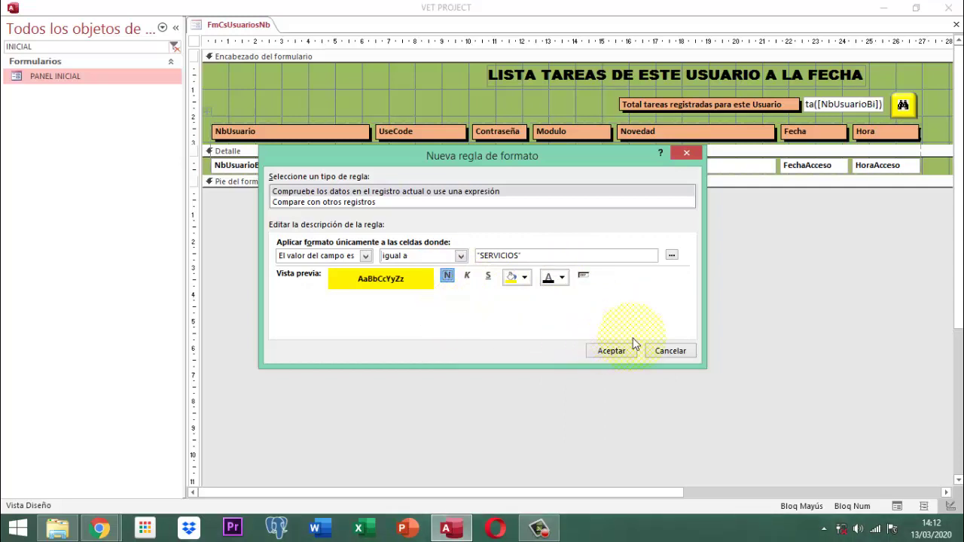
pyautogui.click(607, 351)
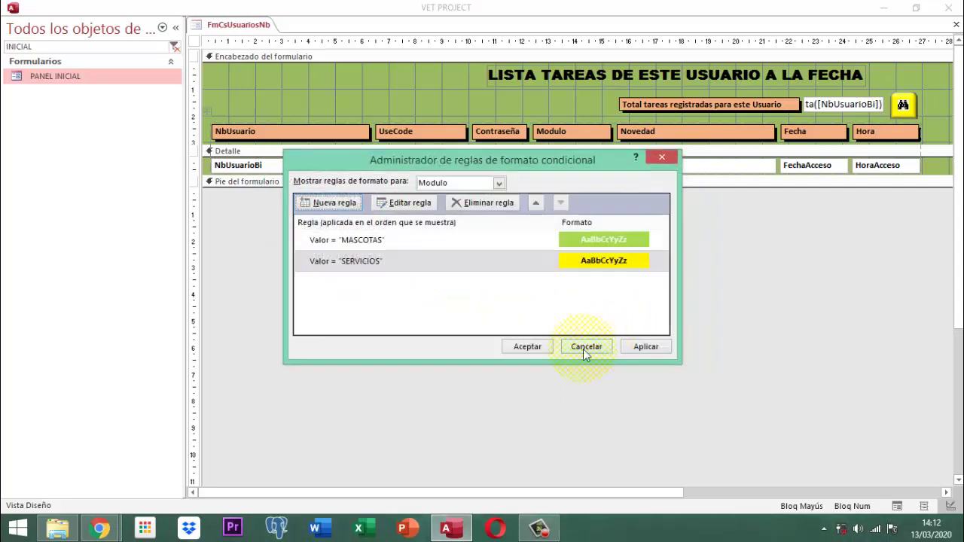
pyautogui.click(644, 348)
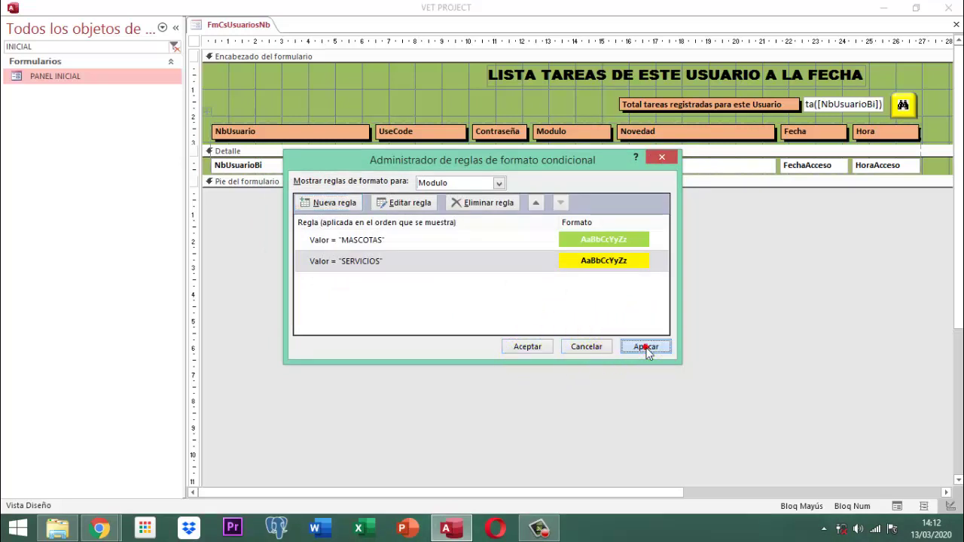
pyautogui.click(525, 349)
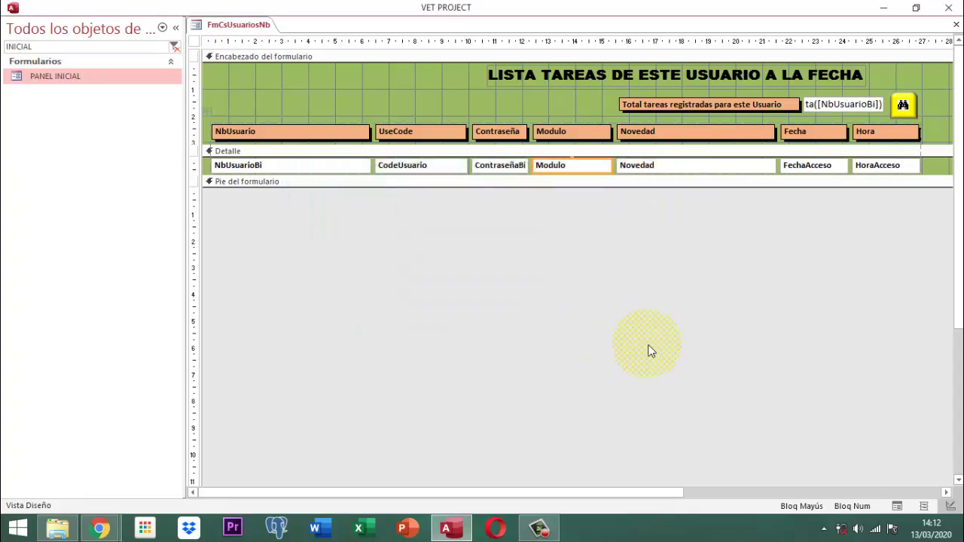
# - Bring up the FmCsUsuariosNb tab's options to close the design form
pyautogui.rightClick(230, 23)
pyautogui.click(269, 31)
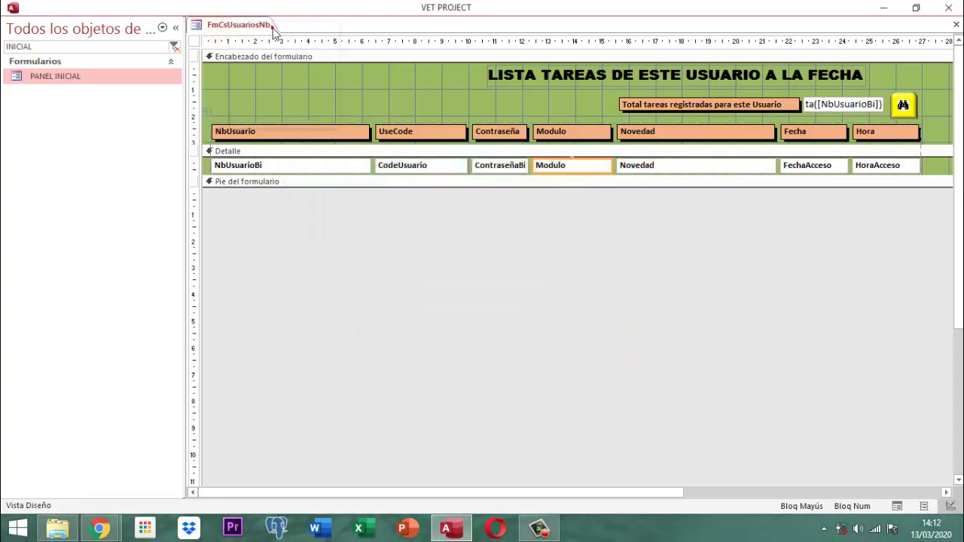
pyautogui.rightClick(256, 25)
# - Close the design form, run PANEL INICIAL and choose 'Quiero realizar una labor'
pyautogui.click(280, 50)
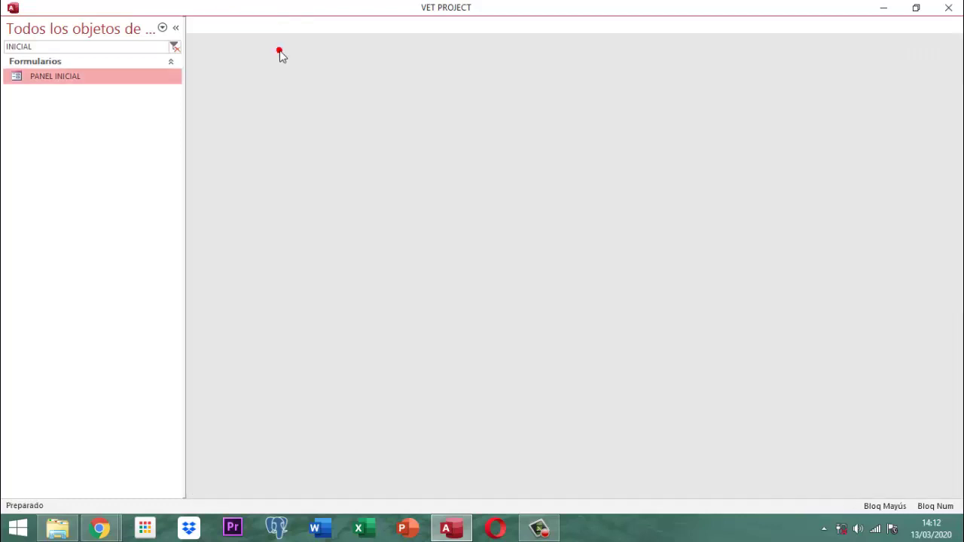
pyautogui.doubleClick(78, 80)
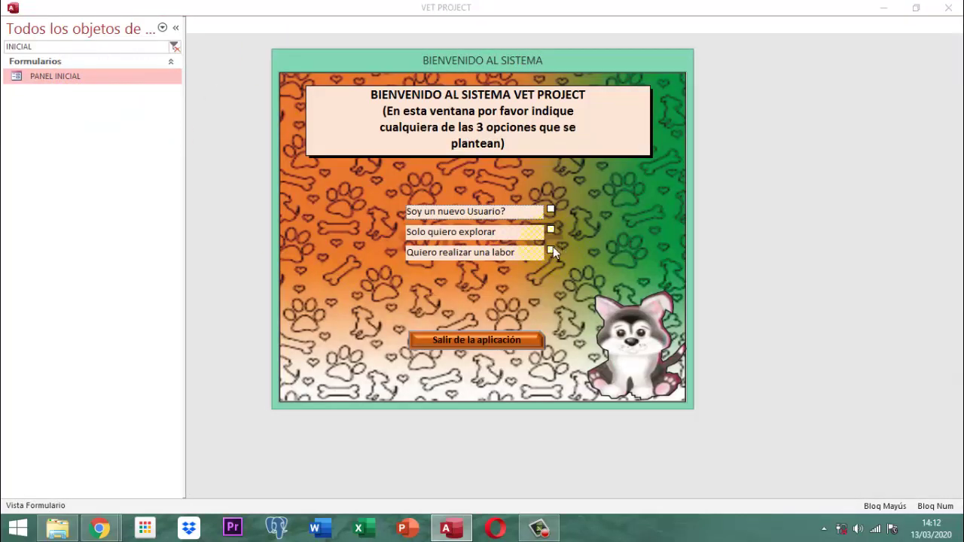
pyautogui.click(550, 251)
pyautogui.scroll(-2, 336, 234)
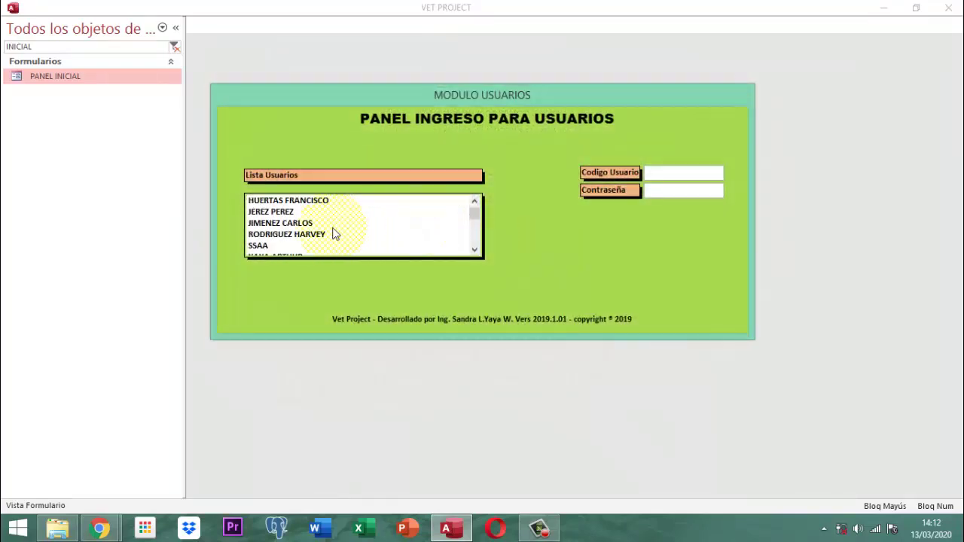
# - Log in as the chosen user with their code and password
pyautogui.click(260, 223)
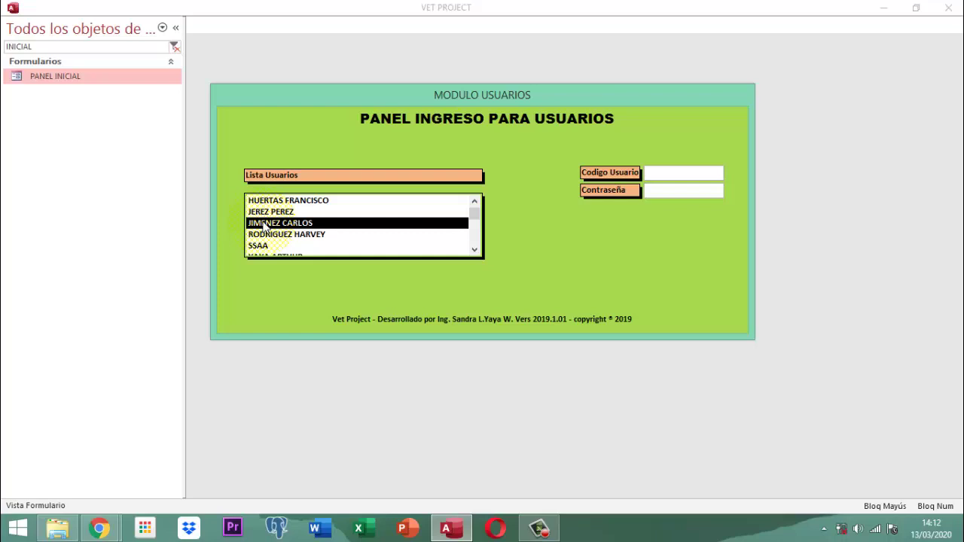
pyautogui.doubleClick(264, 224)
pyautogui.press('Tab')
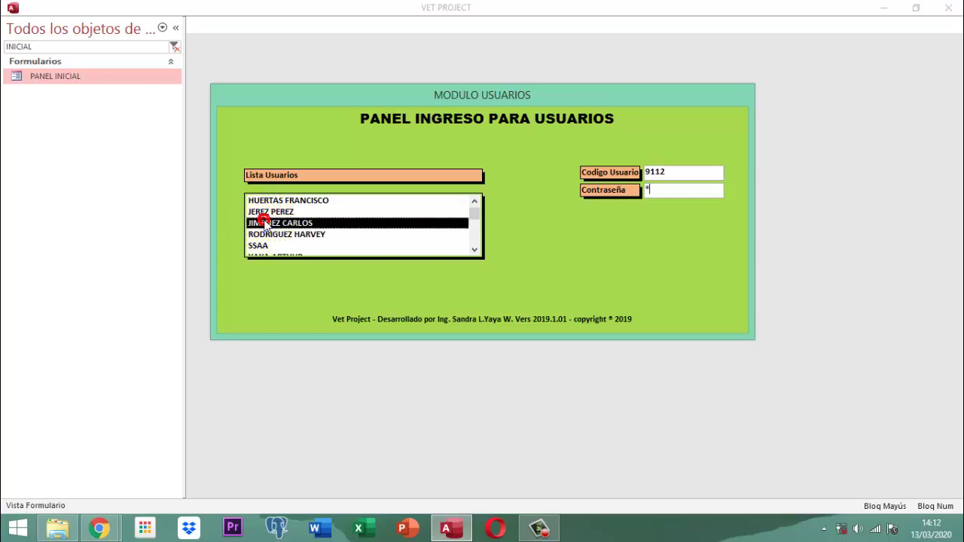
pyautogui.click(265, 225)
pyautogui.press('Return')
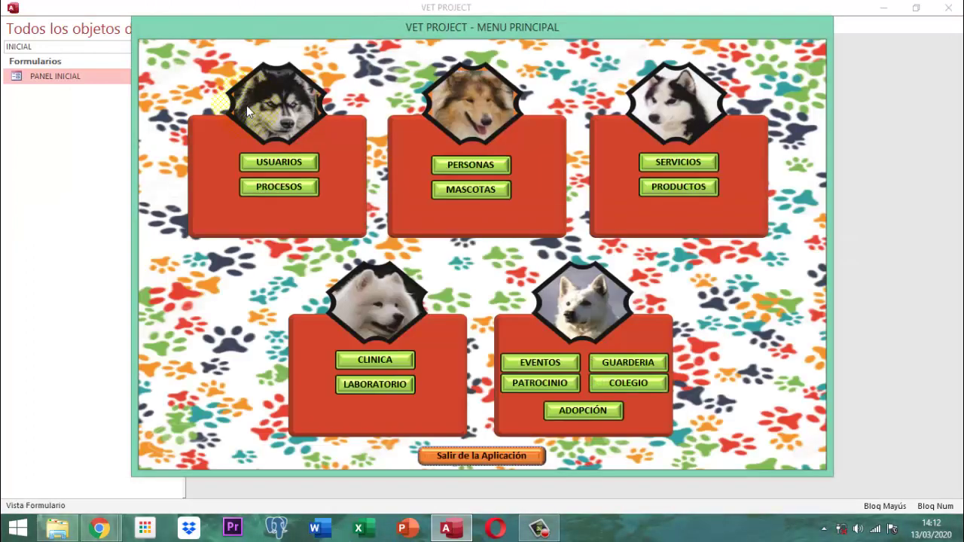
# - Open USUARIOS > CONSULTAR and open the selected user's task list
pyautogui.click(255, 160)
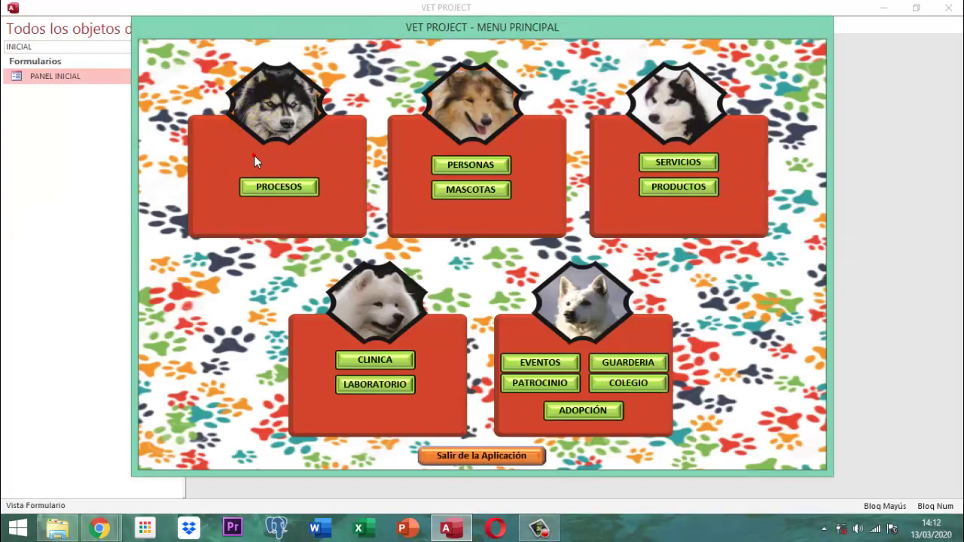
pyautogui.doubleClick(424, 192)
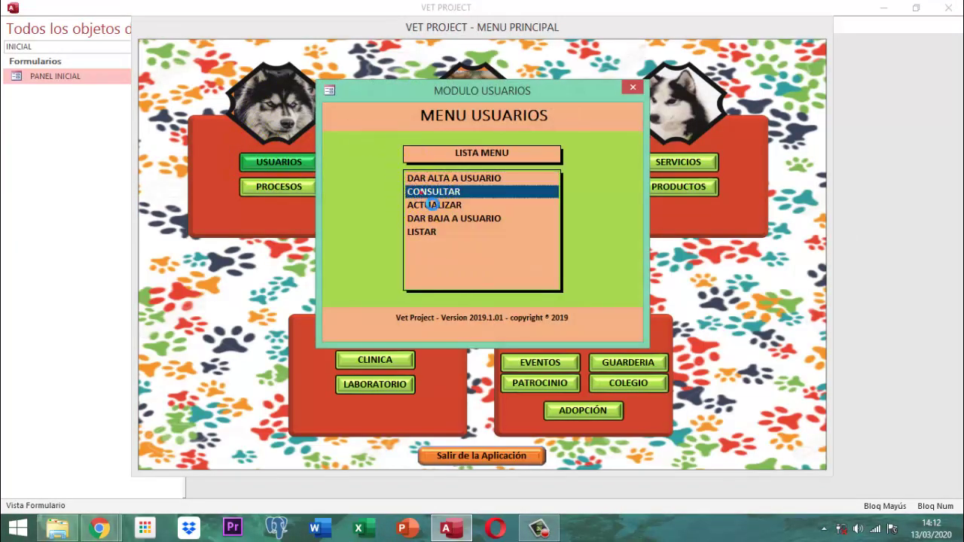
pyautogui.click(427, 168)
pyautogui.doubleClick(427, 168)
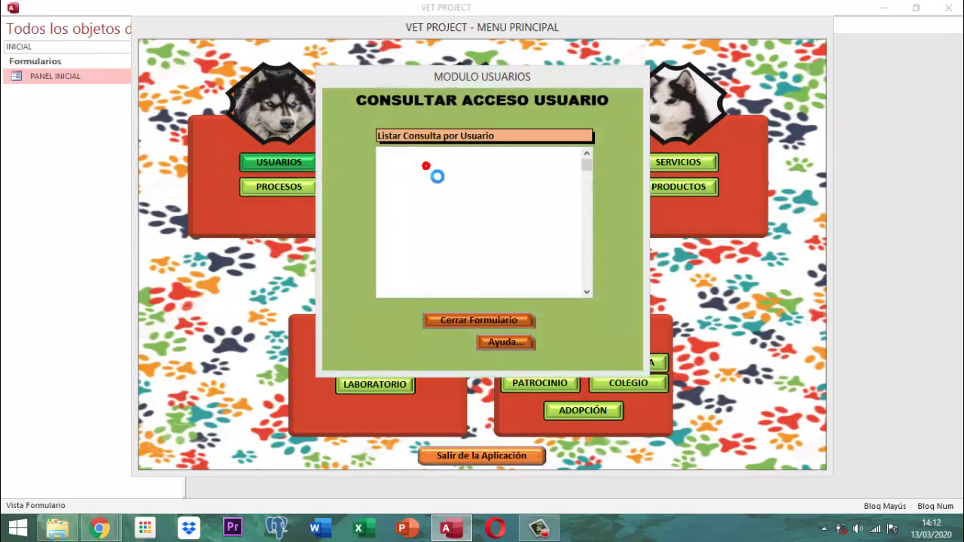
# - Scroll through the 93-entry task list checking SERVICIOS shows in yellow, then close it
pyautogui.scroll(-7, 507, 233)
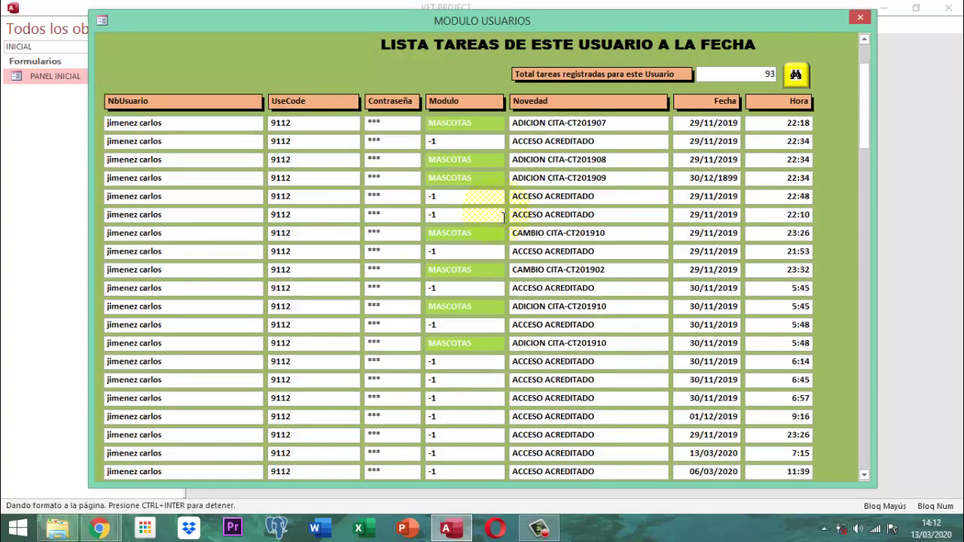
pyautogui.scroll(-3, 504, 216)
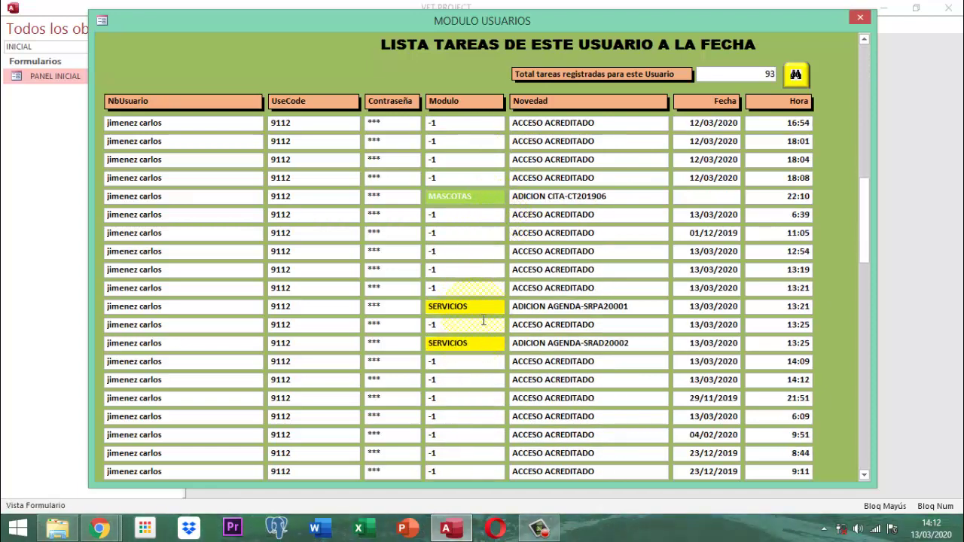
pyautogui.scroll(-4, 483, 322)
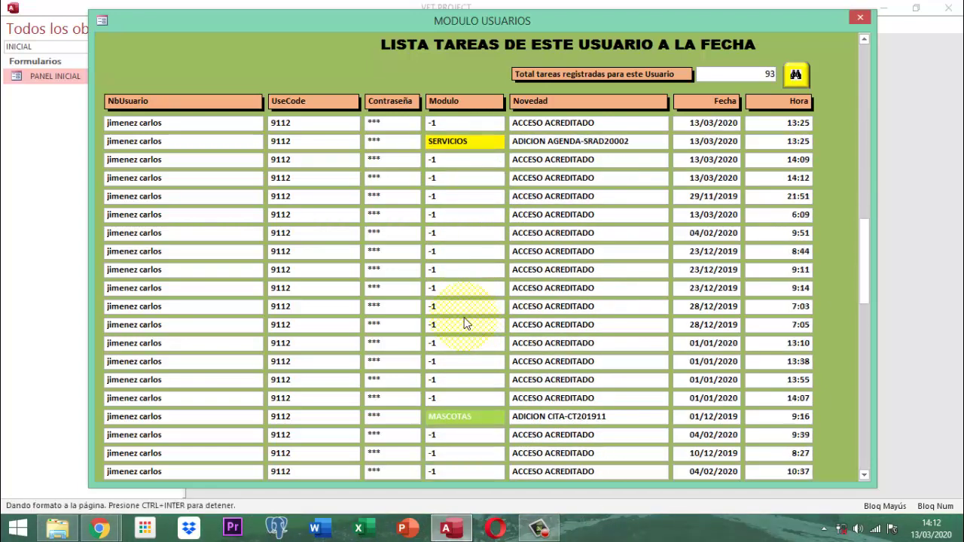
pyautogui.scroll(-2, 465, 322)
pyautogui.scroll(5, 465, 316)
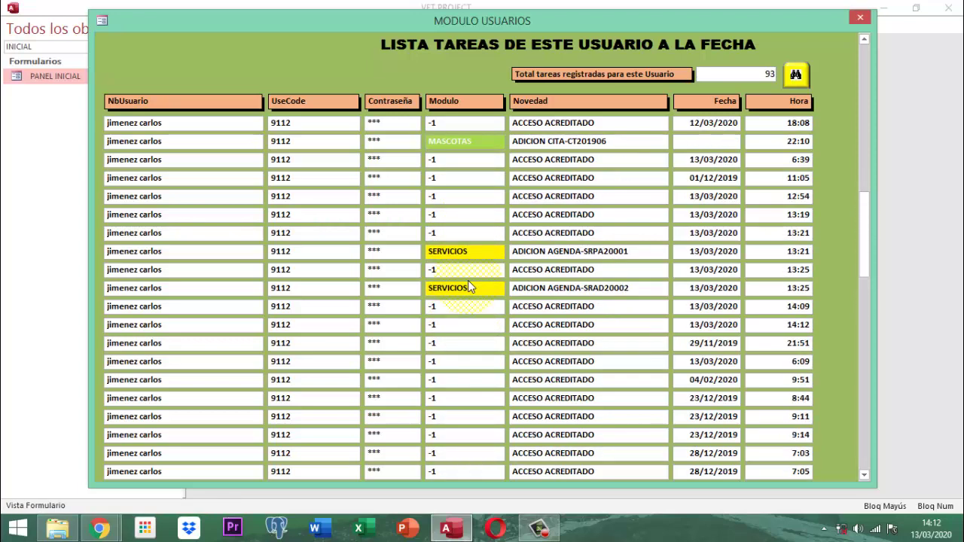
pyautogui.scroll(-1, 468, 283)
pyautogui.scroll(-8, 468, 290)
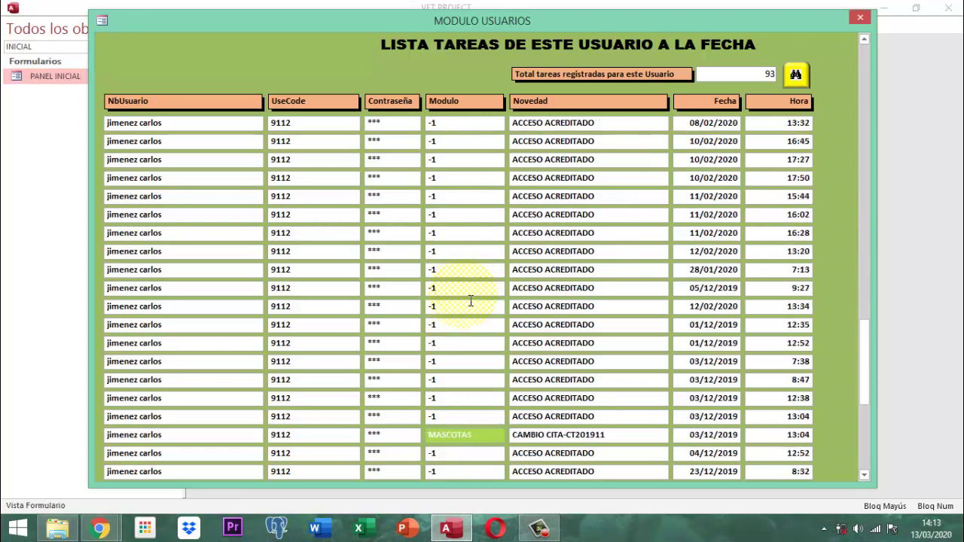
pyautogui.scroll(-1, 470, 271)
pyautogui.scroll(-3, 471, 271)
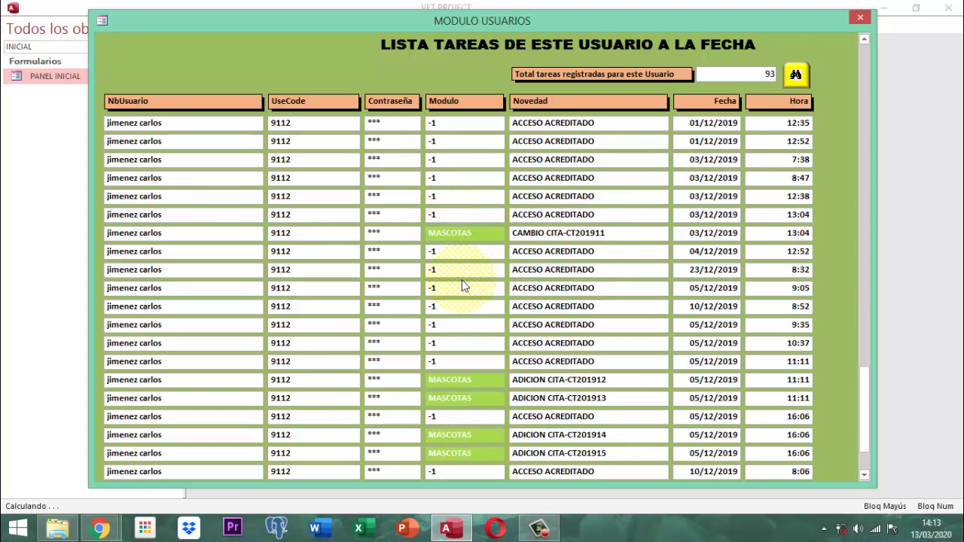
pyautogui.scroll(-2, 461, 285)
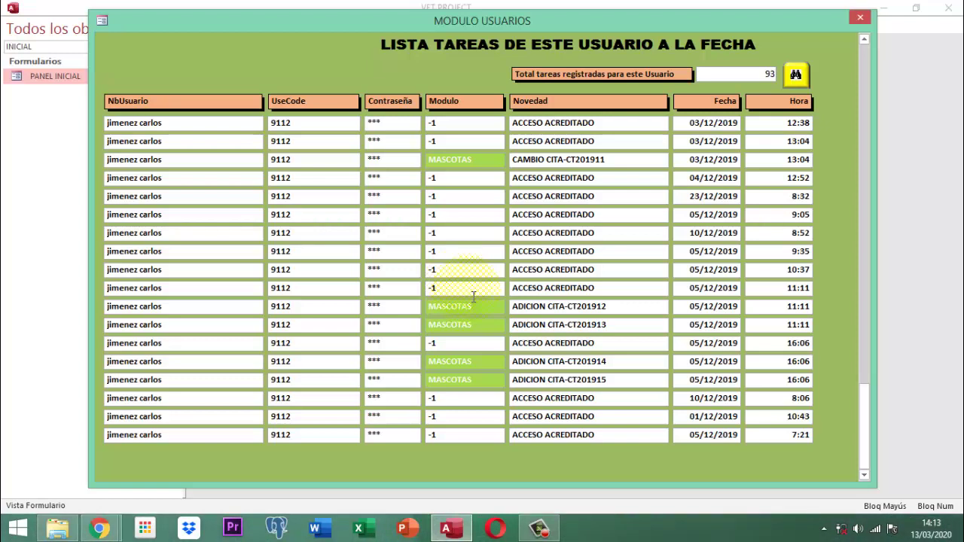
pyautogui.scroll(5, 471, 295)
pyautogui.scroll(10, 574, 305)
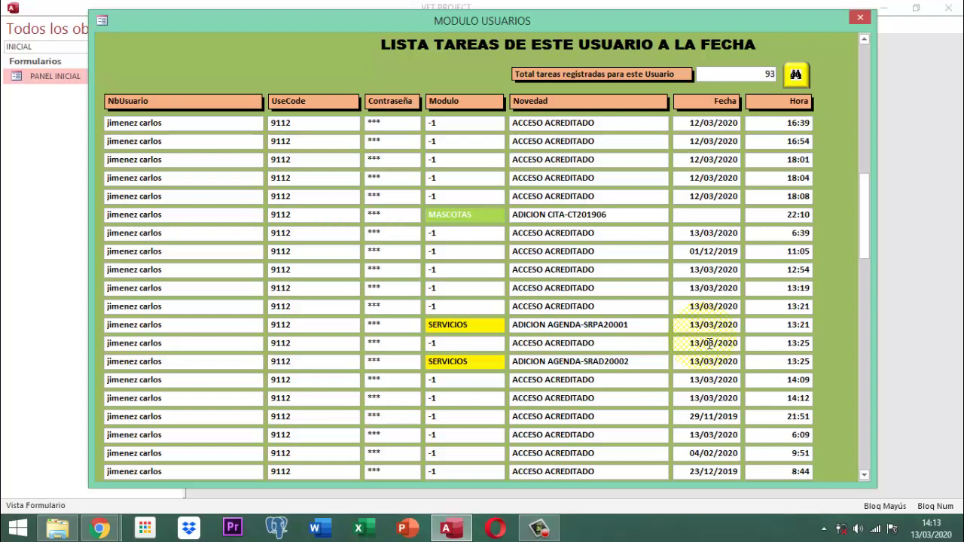
pyautogui.click(861, 18)
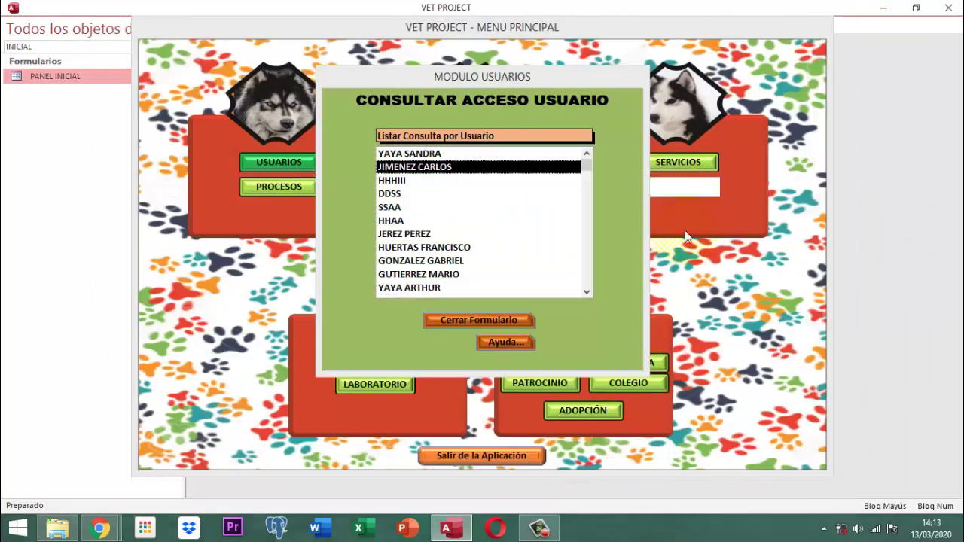
# - Close the user lookup and MENU USUARIOS forms, then exit via Salir de la Aplicación
pyautogui.click(500, 319)
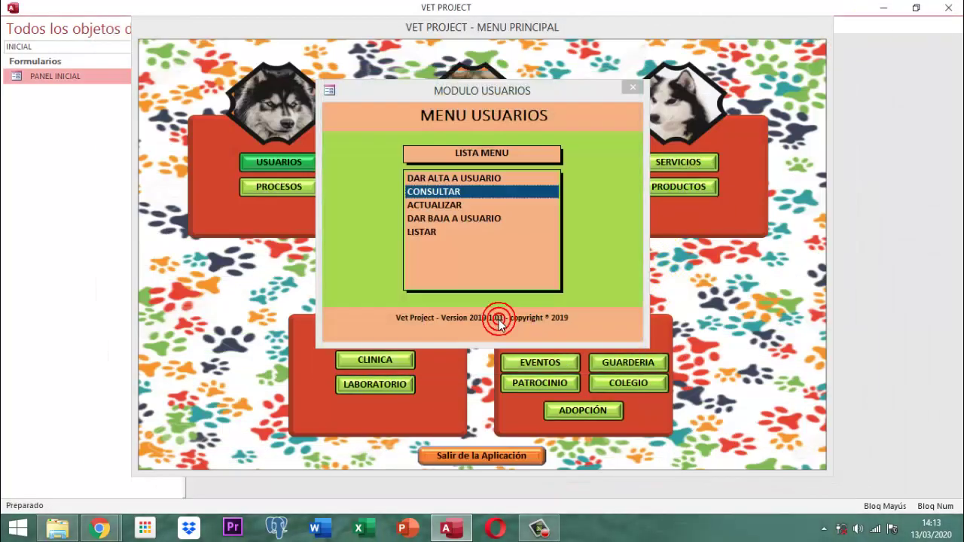
pyautogui.click(633, 88)
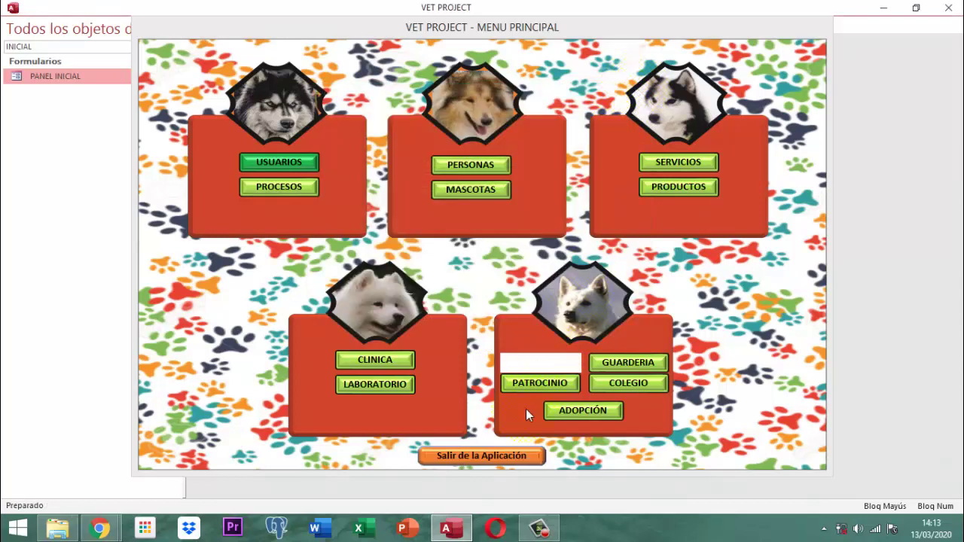
pyautogui.click(482, 456)
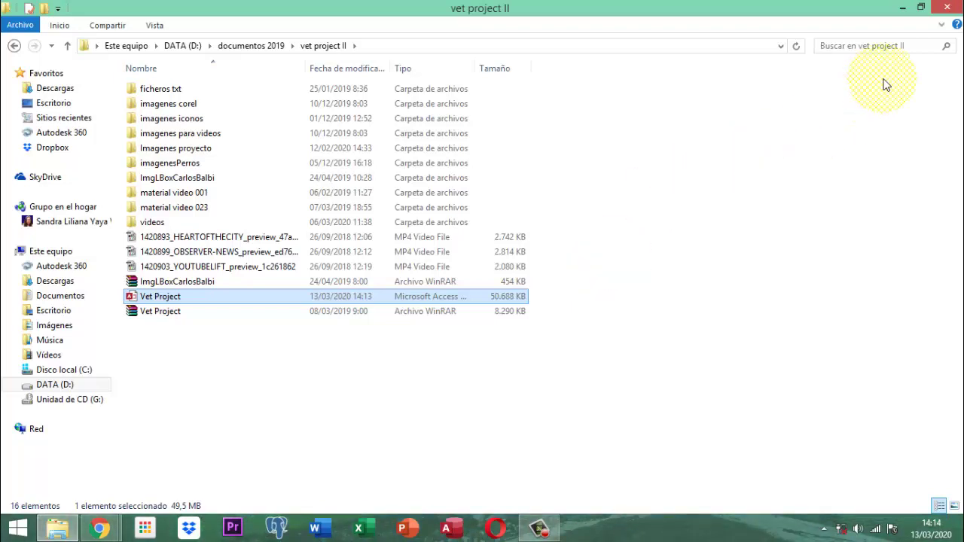
# - Close the vet project II Explorer window and refresh the desktop with F5
pyautogui.click(948, 8)
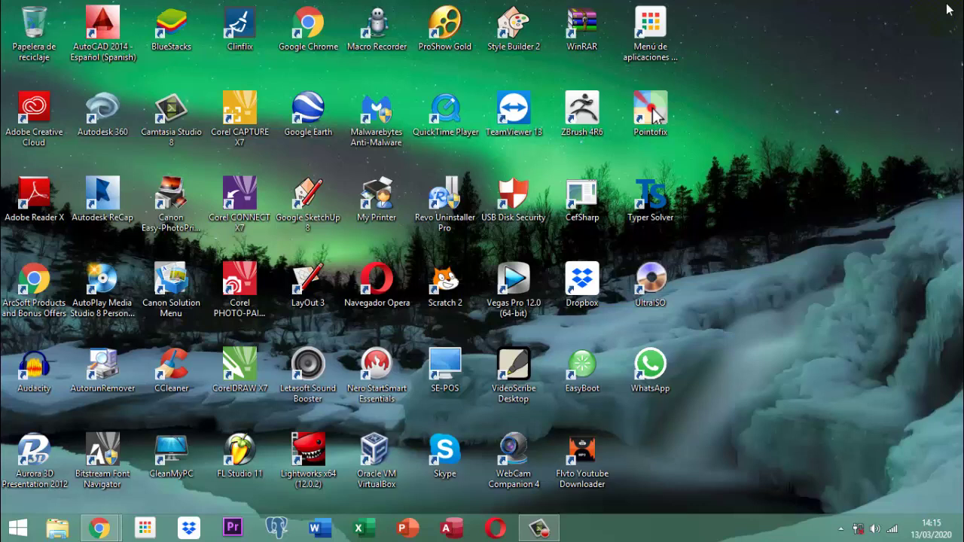
pyautogui.press('F5')
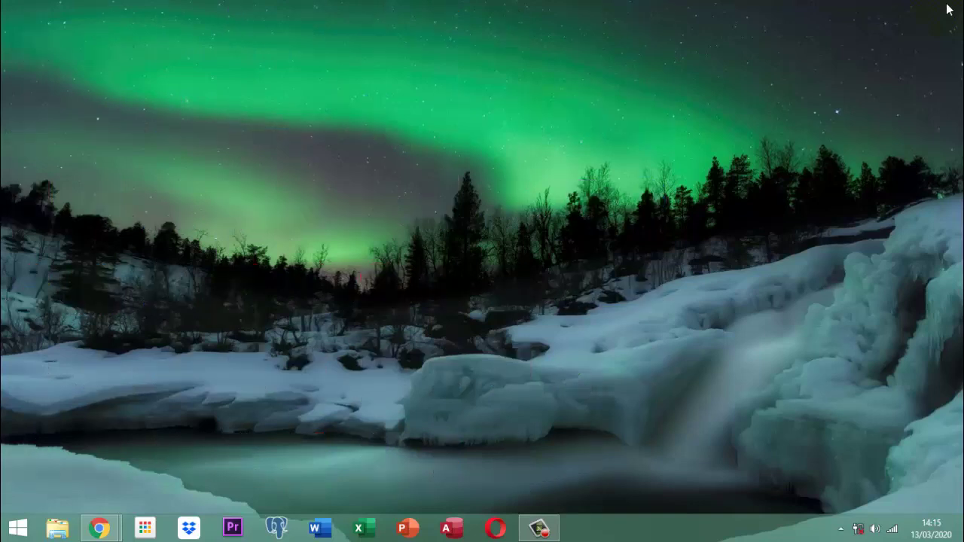